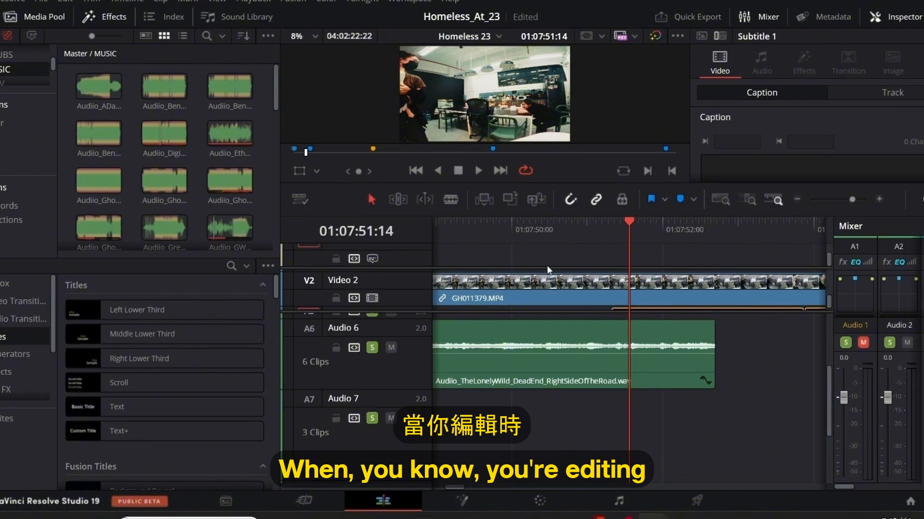
Play the ending of the music clip on Audio 6 from about 01:07:51:16 to past its cut-off point.
{"action": "left_click_drag", "start_coordinate": [622, 231], "coordinate": [674, 279]}
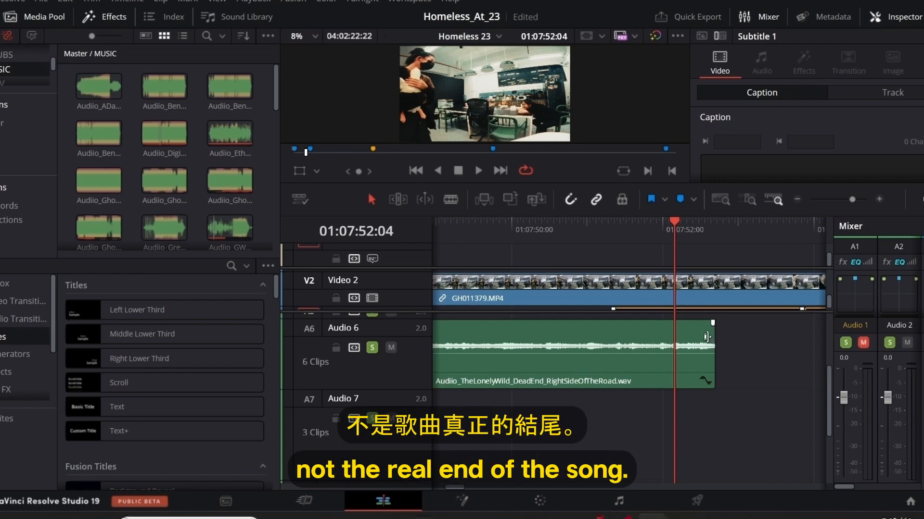
{"action": "scroll", "coordinate": [708, 342], "scroll_direction": "up", "scroll_amount": 2}
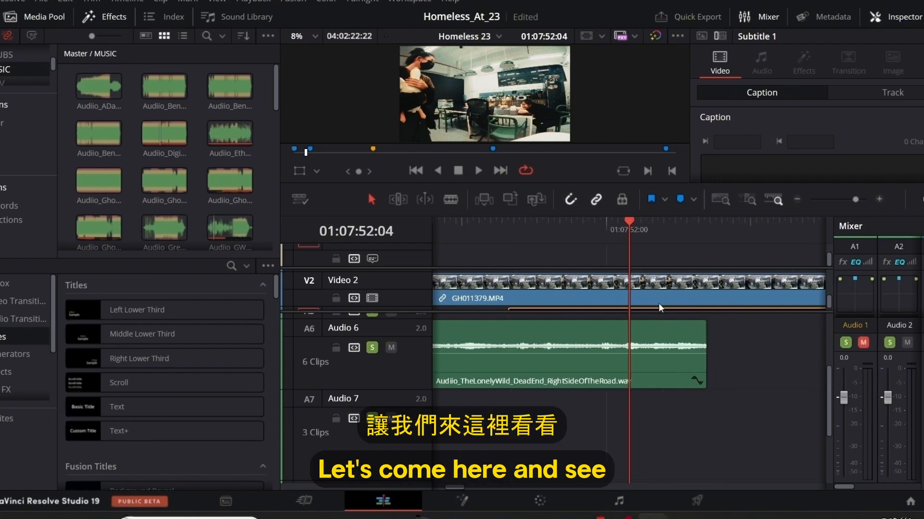
{"action": "left_click", "coordinate": [553, 221]}
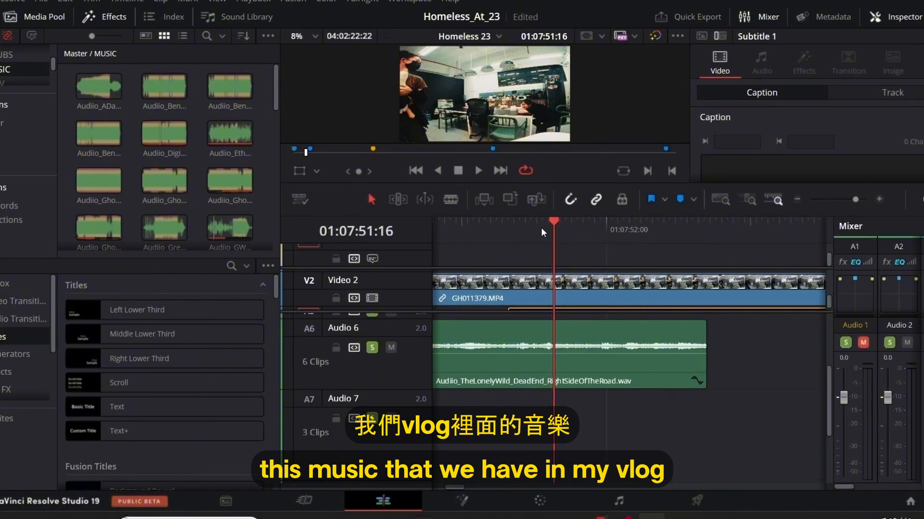
{"action": "key", "text": "space"}
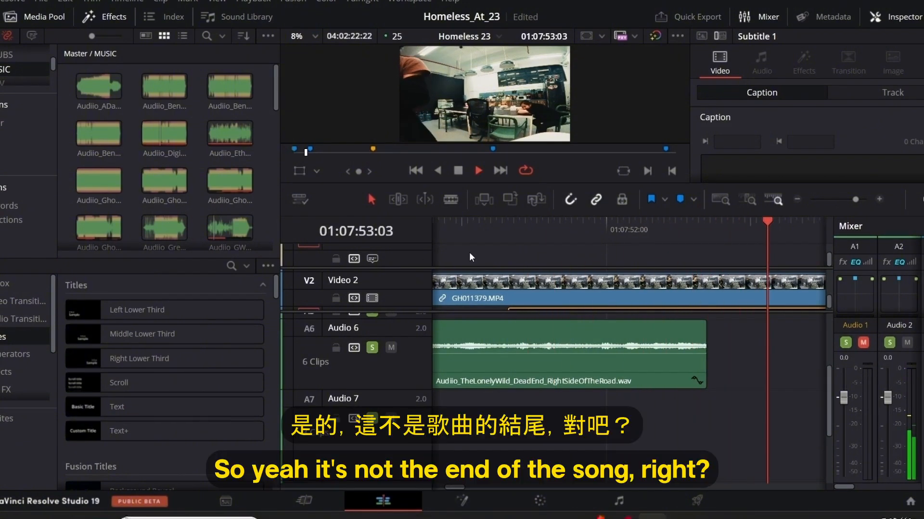
{"action": "key", "text": "space"}
{"action": "mouse_move", "coordinate": [708, 367]}
{"action": "left_mouse_down"}
{"action": "mouse_move", "coordinate": [813, 367]}
{"action": "mouse_move", "coordinate": [725, 373]}
{"action": "left_mouse_up"}
{"action": "scroll", "coordinate": [602, 426], "scroll_direction": "down", "scroll_amount": 1}
{"action": "key", "text": "ctrl+z"}
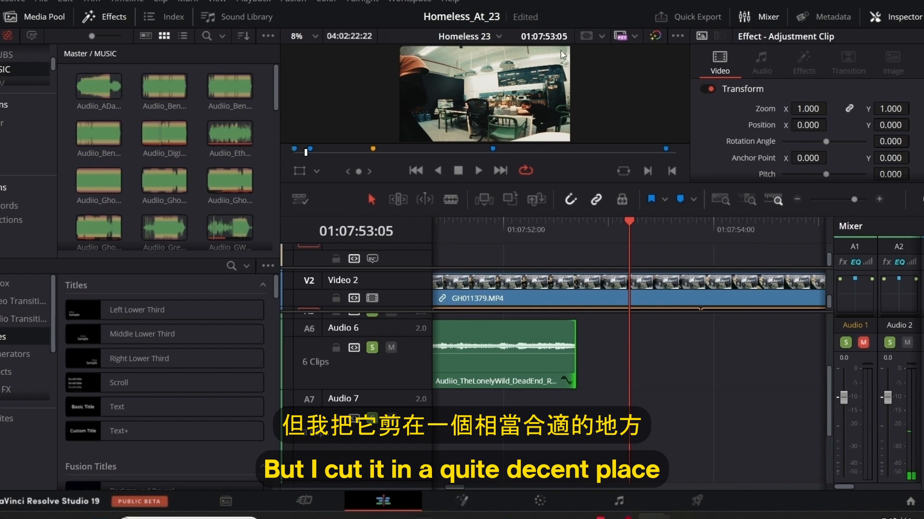
Replay the Audio 6 music from 01:07:51:17 and scrub the playhead around its end.
{"action": "left_click", "coordinate": [468, 248]}
{"action": "key", "text": "space"}
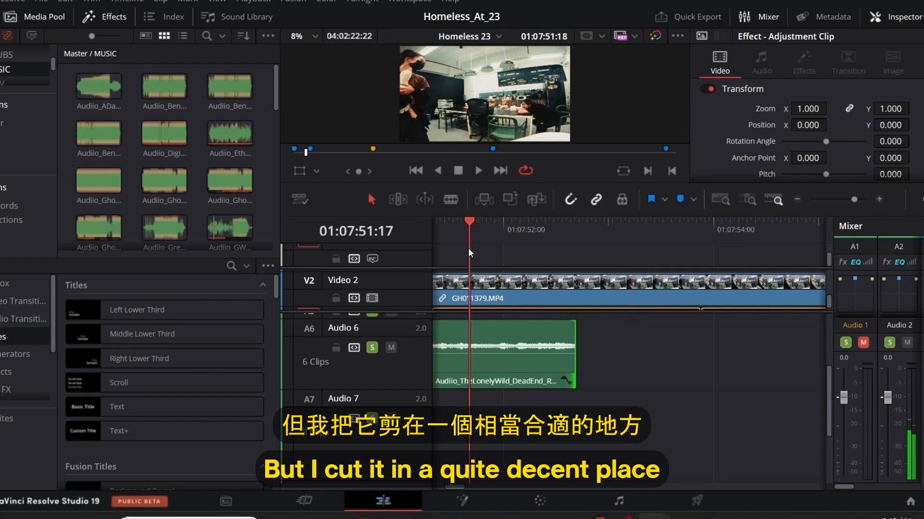
{"action": "key", "text": "space"}
{"action": "left_click_drag", "start_coordinate": [573, 231], "coordinate": [558, 230]}
Try a short fade-out at the end of the Audio 6 music clip, play it back, and remove the fade.
{"action": "scroll", "coordinate": [627, 402], "scroll_direction": "up", "scroll_amount": 3}
{"action": "left_click_drag", "start_coordinate": [662, 324], "coordinate": [631, 338]}
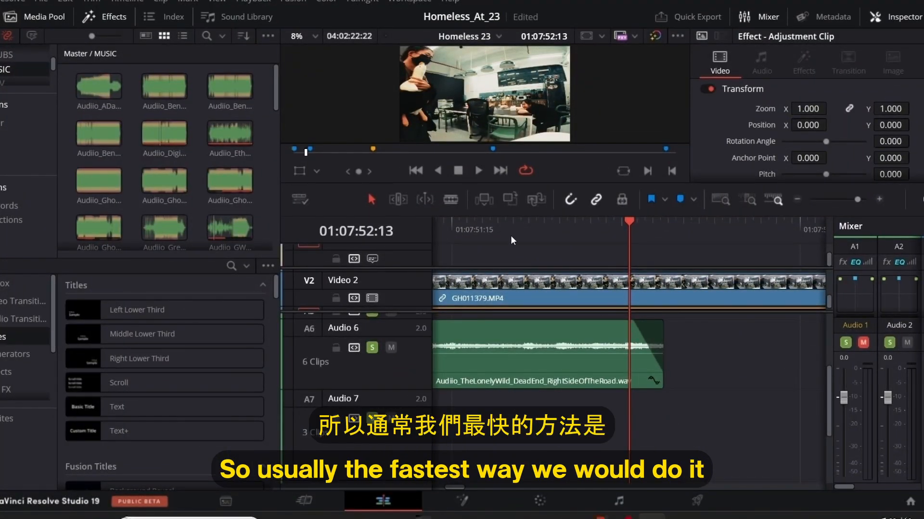
{"action": "left_click", "coordinate": [467, 230]}
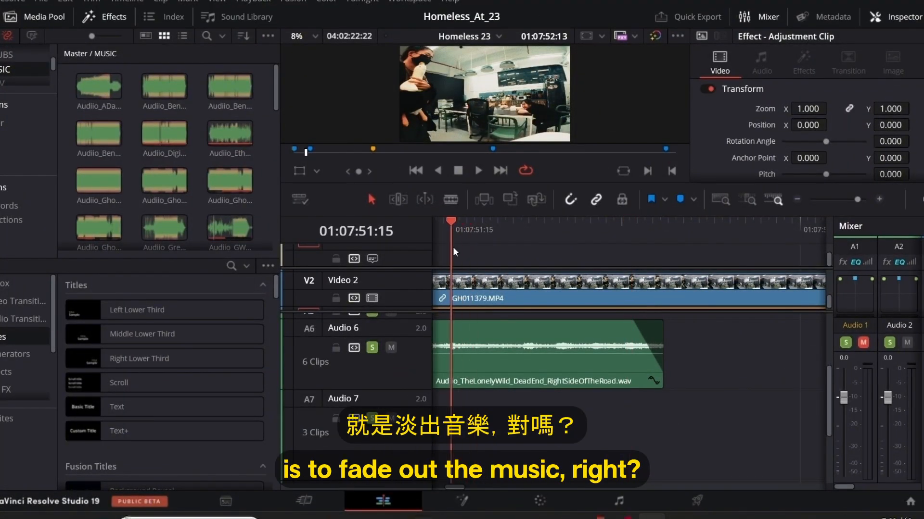
{"action": "key", "text": "space"}
{"action": "key", "text": "space"}
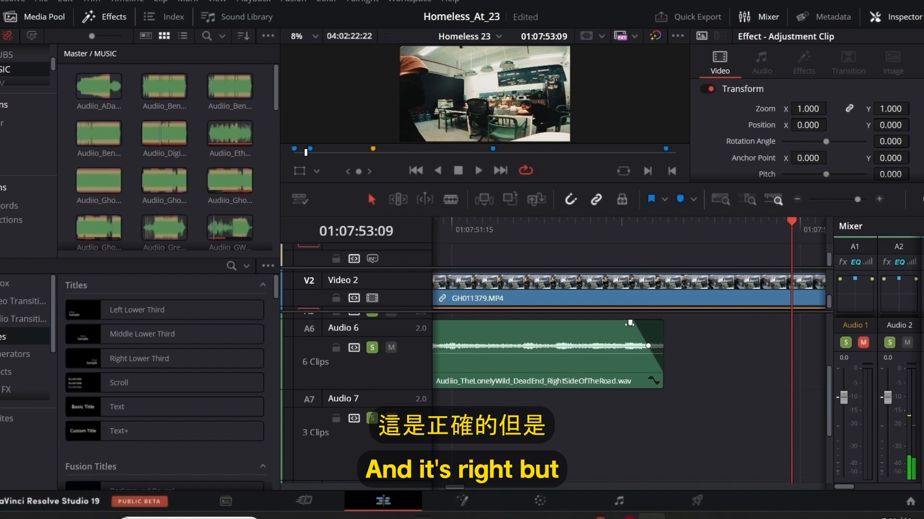
{"action": "left_click_drag", "start_coordinate": [629, 323], "coordinate": [688, 353]}
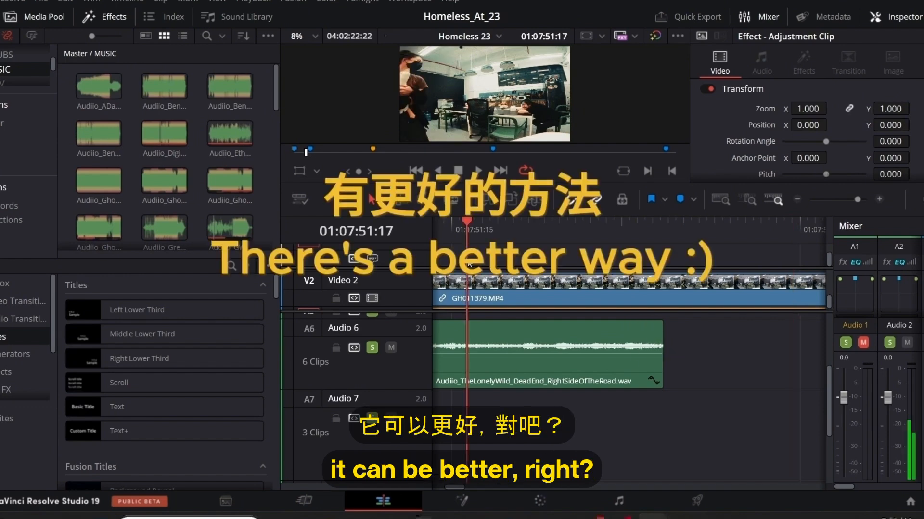
Duplicate the final piece of the Audio 6 music onto Audio 7 and extend the copy's end to about 01:07:53:20.
{"action": "left_click", "coordinate": [495, 372]}
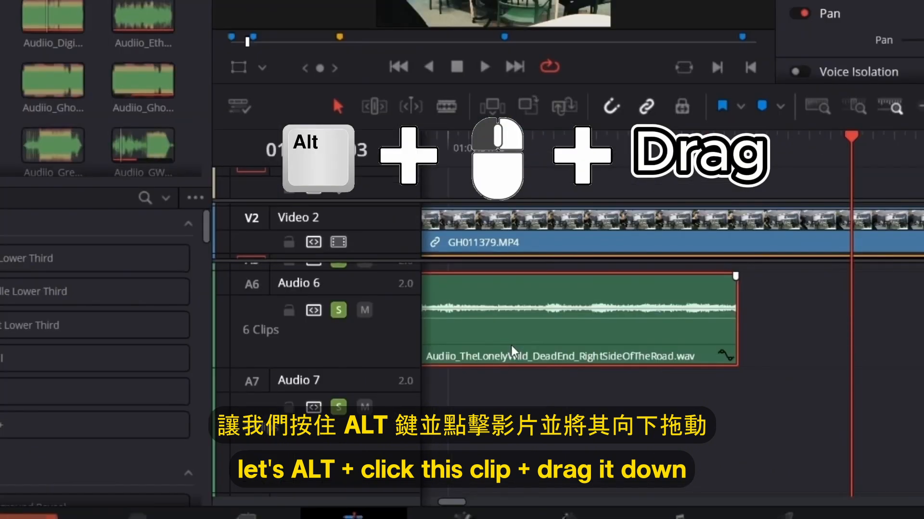
{"action": "left_click_drag", "start_coordinate": [498, 373], "coordinate": [517, 397]}
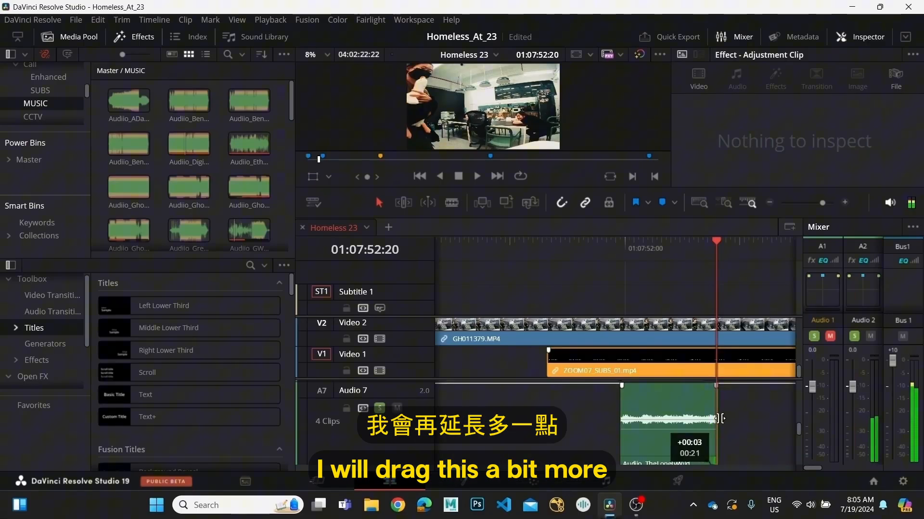
{"action": "left_click_drag", "start_coordinate": [711, 416], "coordinate": [754, 419]}
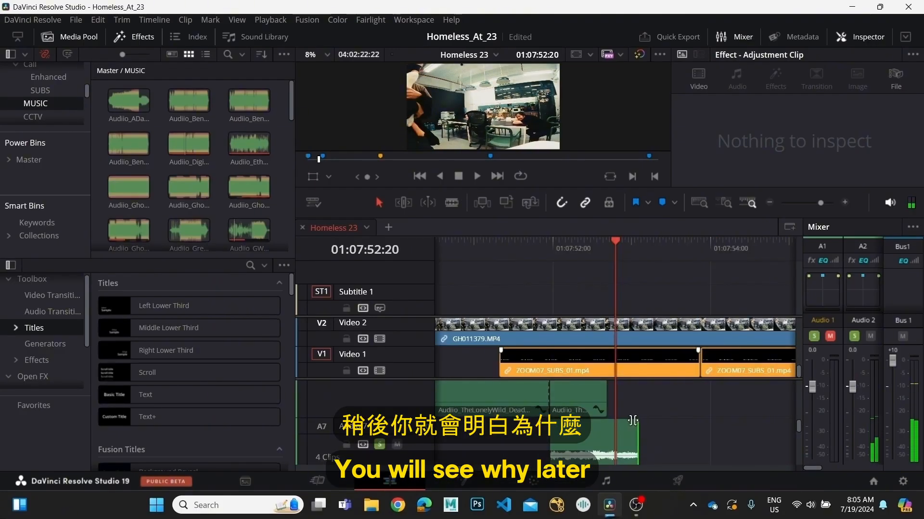
{"action": "left_click_drag", "start_coordinate": [637, 438], "coordinate": [693, 439]}
Split the music copy on Audio 7 at 01:07:52:17 and lower the volume of the part after the cut to silence.
{"action": "key", "text": "b"}
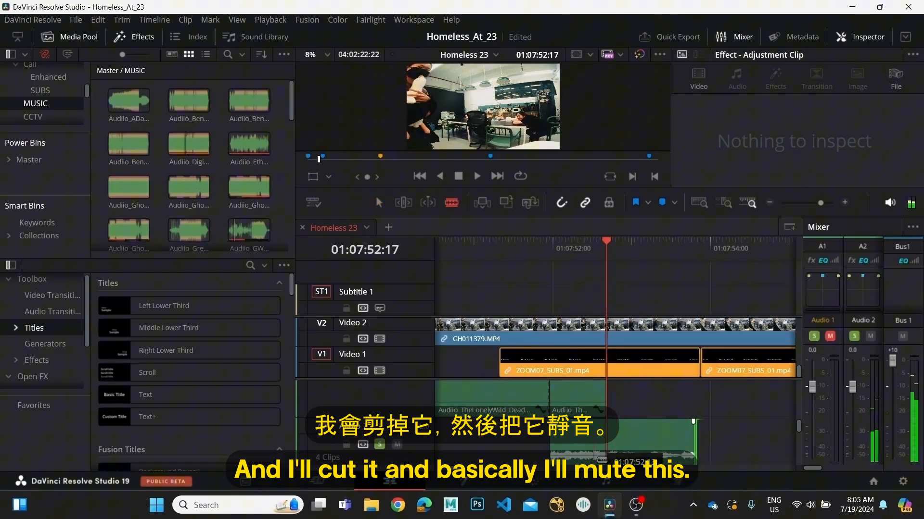
{"action": "left_click", "coordinate": [607, 437]}
{"action": "key", "text": "a"}
{"action": "scroll", "coordinate": [651, 433], "scroll_direction": "down", "scroll_amount": 1}
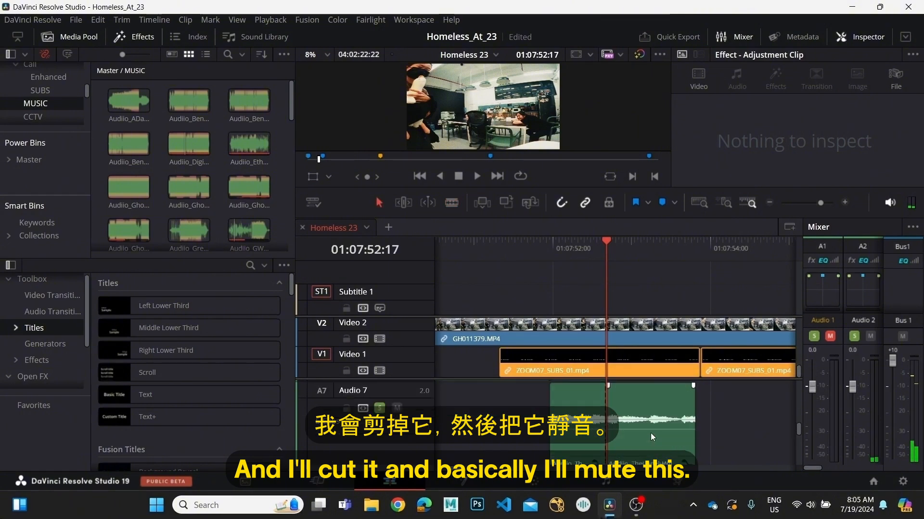
{"action": "left_click_drag", "start_coordinate": [648, 429], "coordinate": [648, 462]}
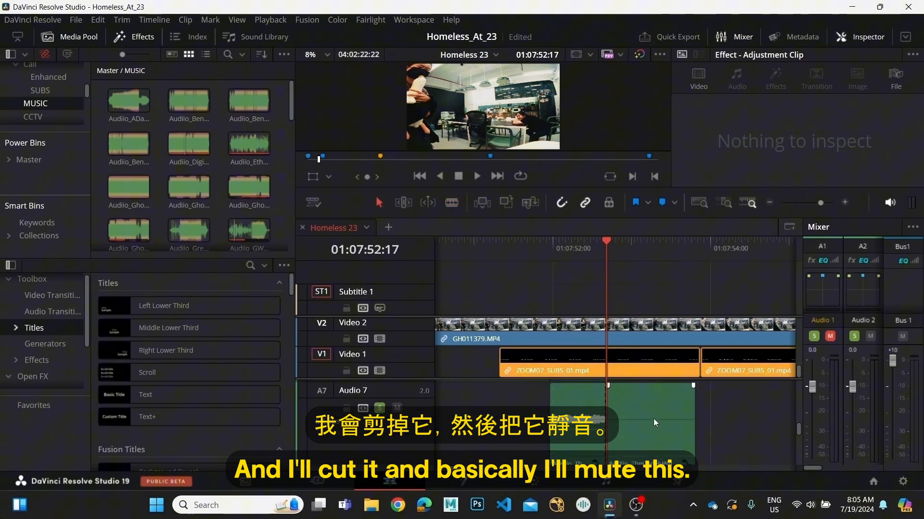
Combine the audible and silenced pieces on Audio 7 into a new compound clip named End.
{"action": "scroll", "coordinate": [653, 418], "scroll_direction": "up", "scroll_amount": 2}
{"action": "left_click_drag", "start_coordinate": [501, 451], "coordinate": [686, 448]}
{"action": "right_click", "coordinate": [686, 449]}
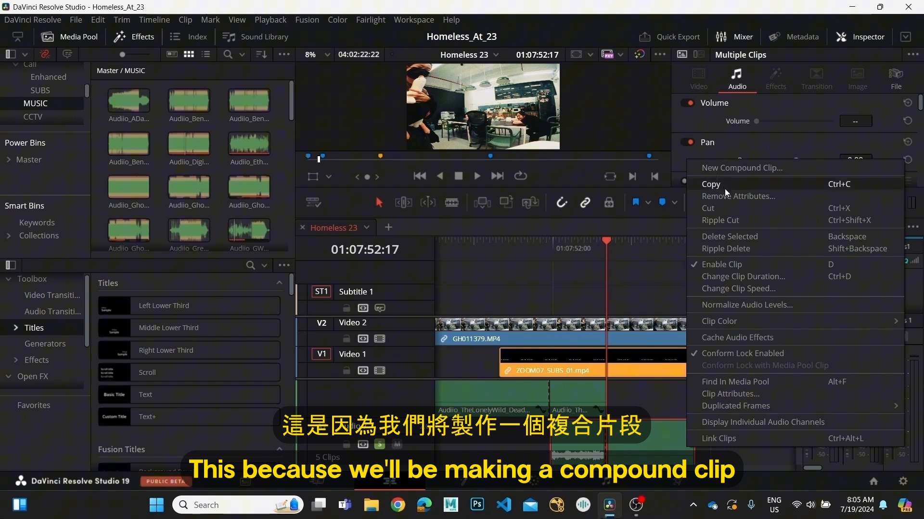
{"action": "left_click", "coordinate": [716, 167]}
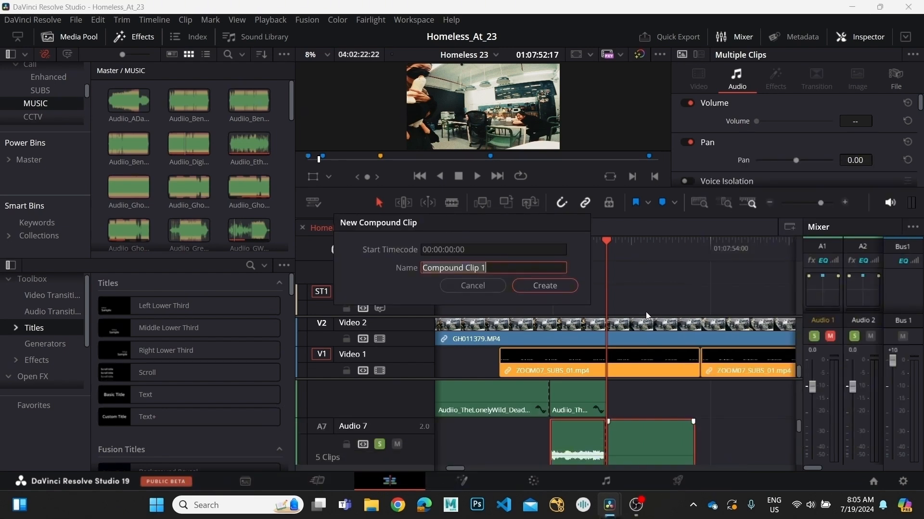
{"action": "type", "text": "End"}
{"action": "key", "text": "Return"}
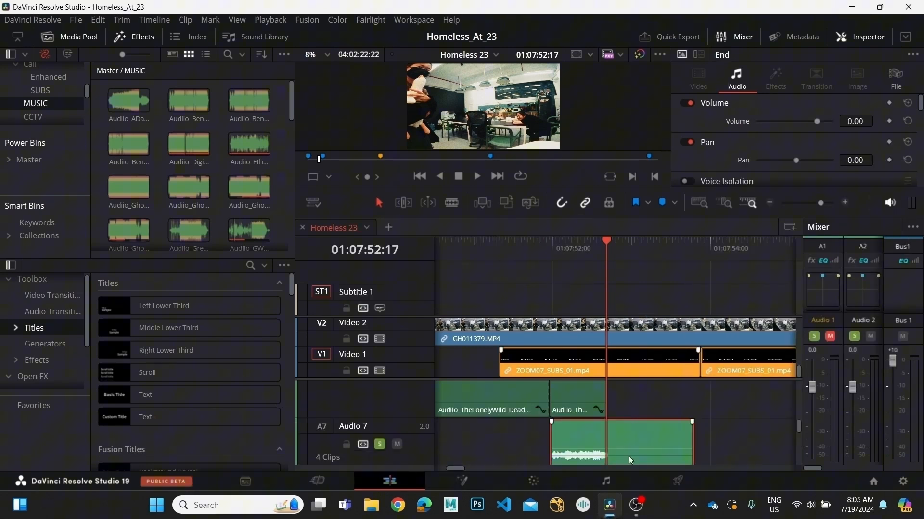
Scrub through the End compound clip on Audio 7 from 01:07:52:02 to the start of its silent part.
{"action": "scroll", "coordinate": [628, 456], "scroll_direction": "down", "scroll_amount": 1}
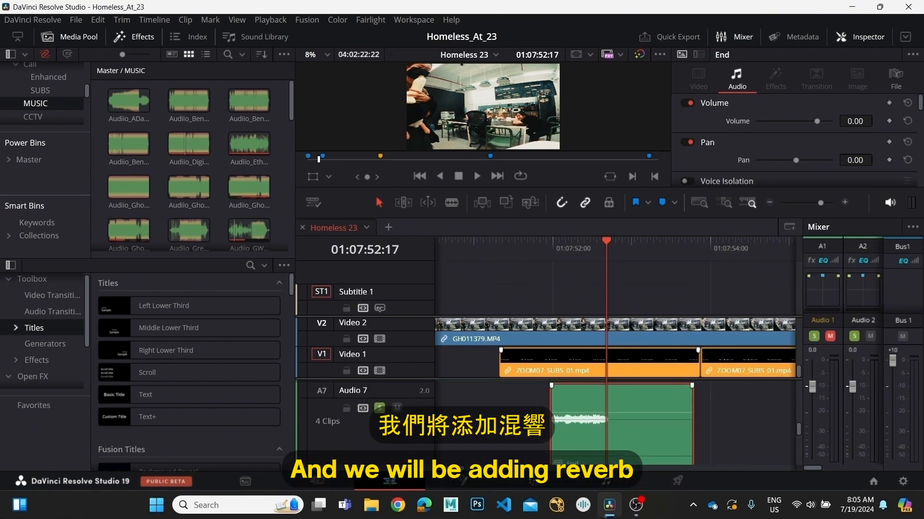
{"action": "left_click", "coordinate": [558, 264]}
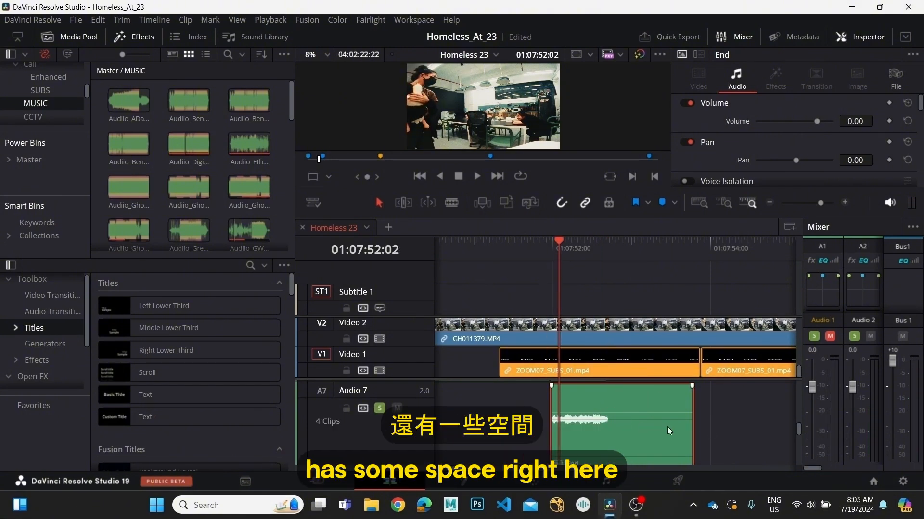
{"action": "left_click_drag", "start_coordinate": [618, 249], "coordinate": [610, 284]}
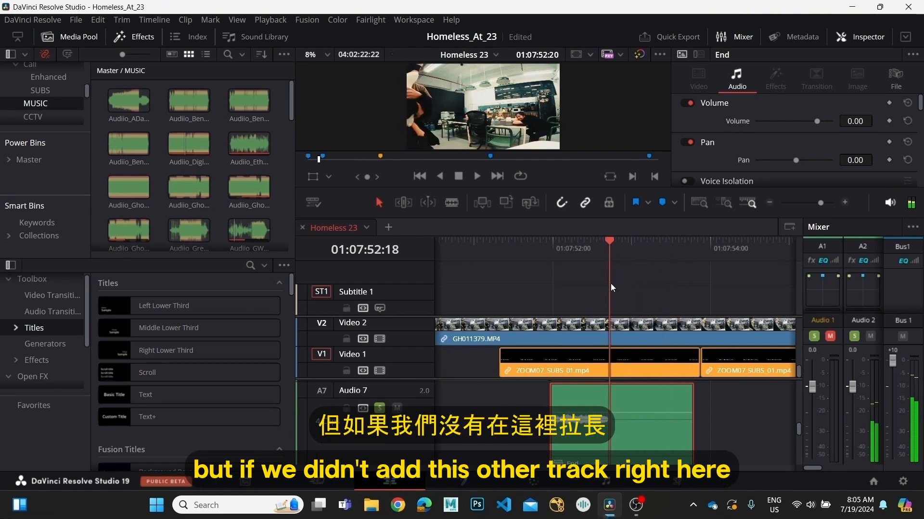
Open the End compound clip in its own timeline and scrub between its start and the cut at 00:00:00:18.
{"action": "right_click", "coordinate": [648, 422]}
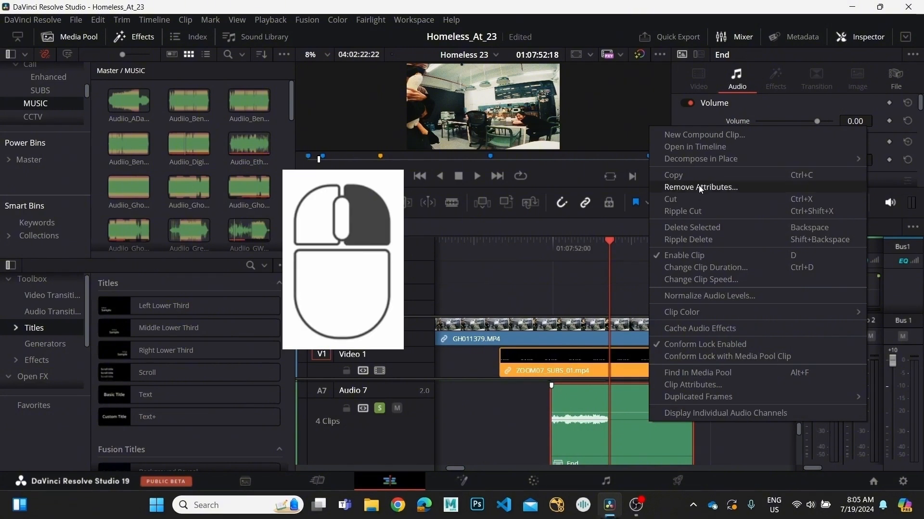
{"action": "left_click", "coordinate": [683, 147]}
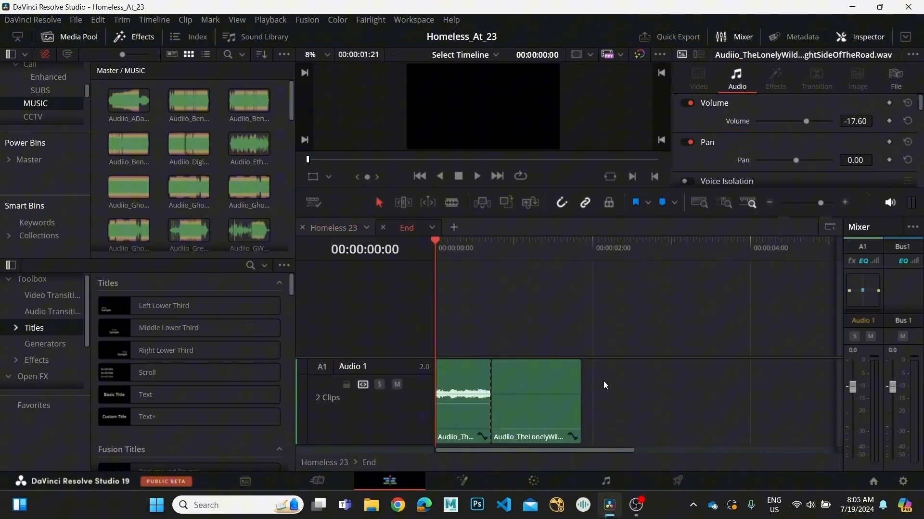
{"action": "left_click_drag", "start_coordinate": [437, 250], "coordinate": [492, 295]}
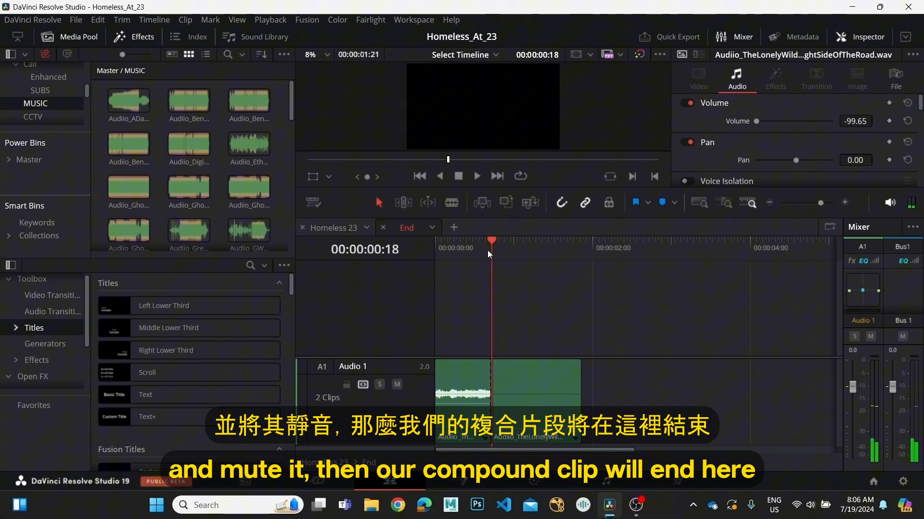
{"action": "left_click", "coordinate": [507, 410]}
{"action": "left_click", "coordinate": [512, 282]}
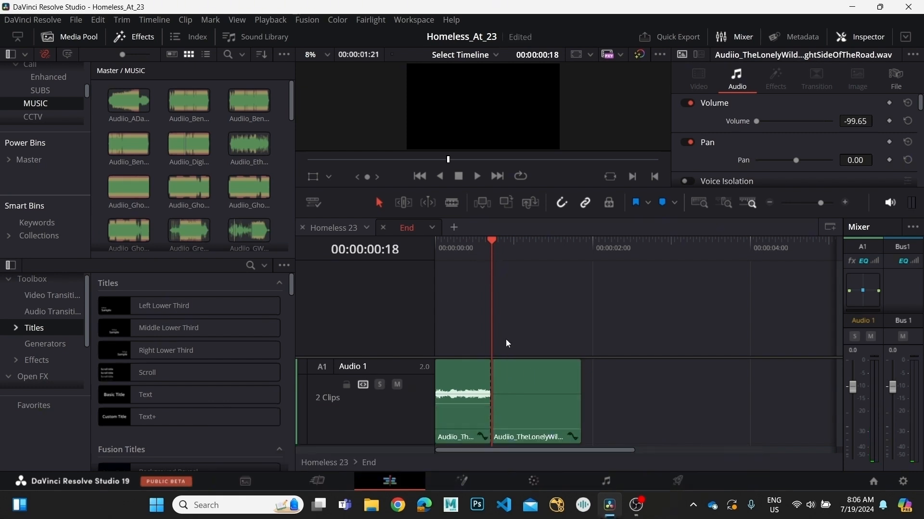
{"action": "left_click_drag", "start_coordinate": [488, 248], "coordinate": [446, 323]}
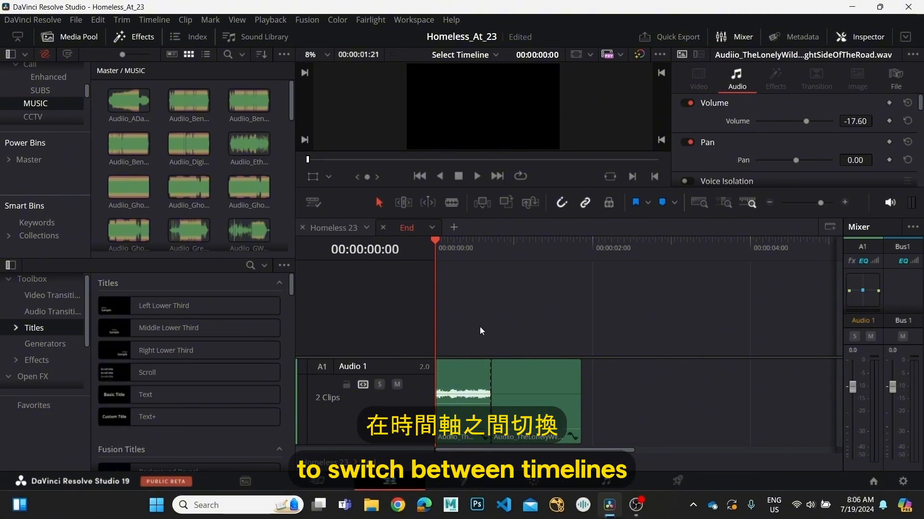
Turn off the stacked timelines display and look through the viewer's list of available timelines.
{"action": "left_click", "coordinate": [314, 202]}
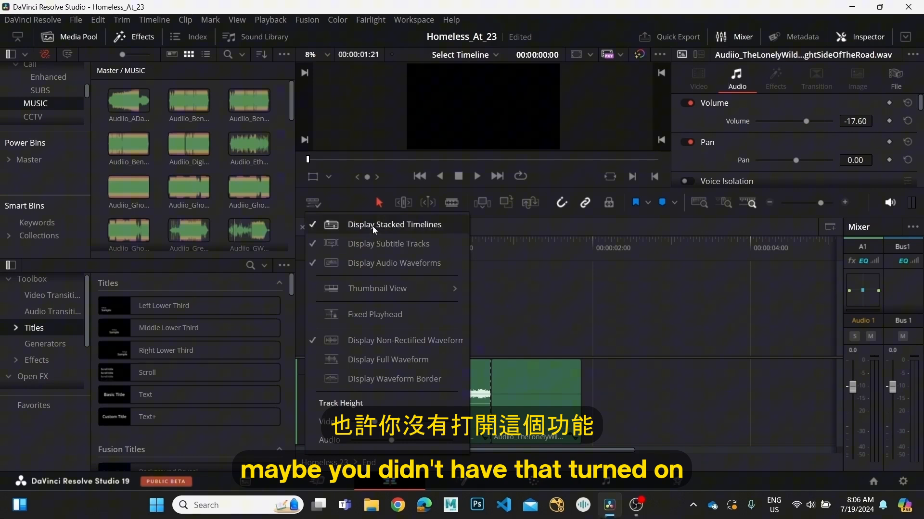
{"action": "left_click", "coordinate": [346, 222]}
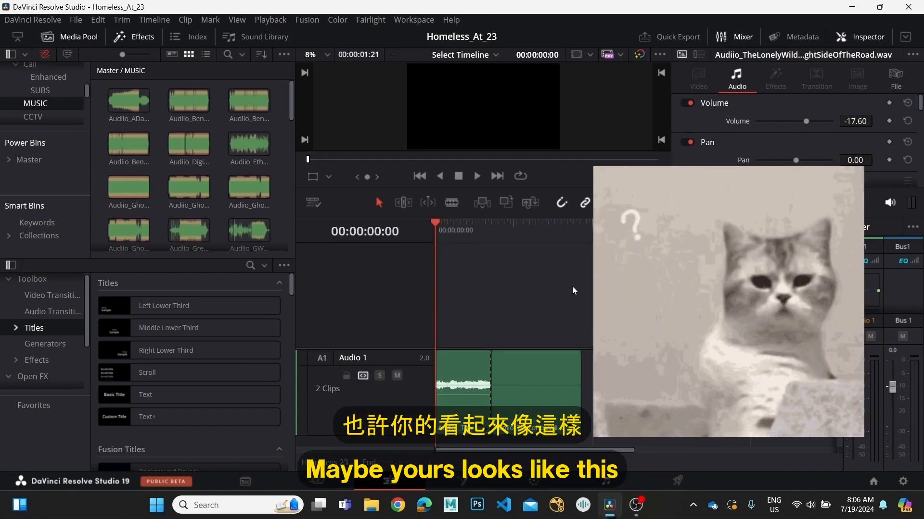
{"action": "left_click", "coordinate": [477, 55]}
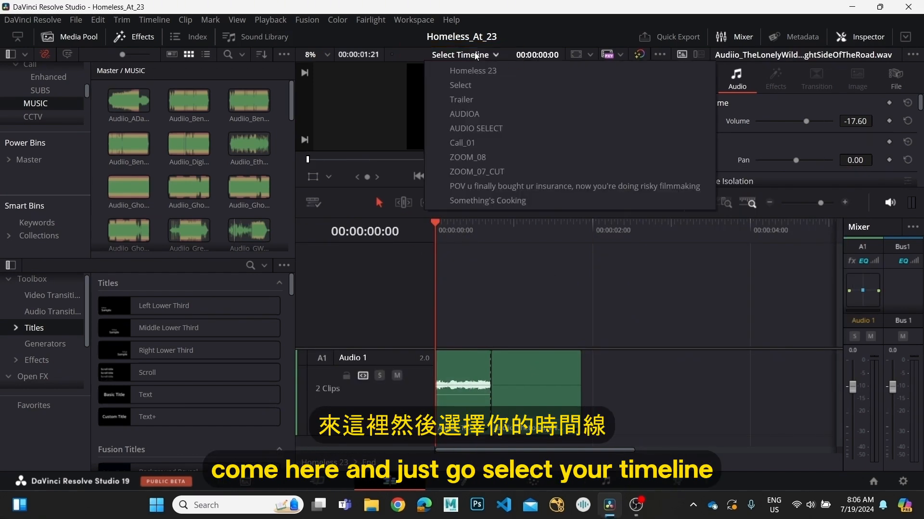
{"action": "left_click", "coordinate": [556, 269]}
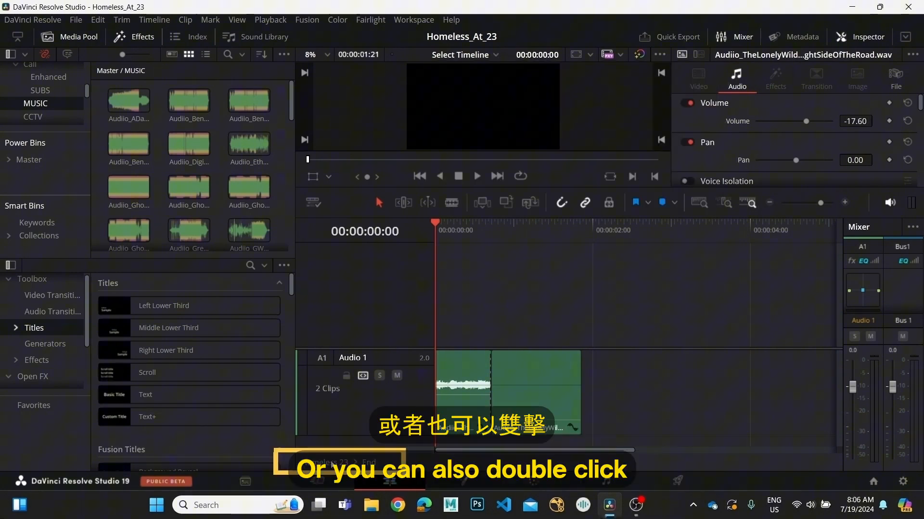
Return from the End compound clip to the Homeless 23 timeline.
{"action": "double_click", "coordinate": [332, 465]}
{"action": "scroll", "coordinate": [688, 447], "scroll_direction": "down", "scroll_amount": 5}
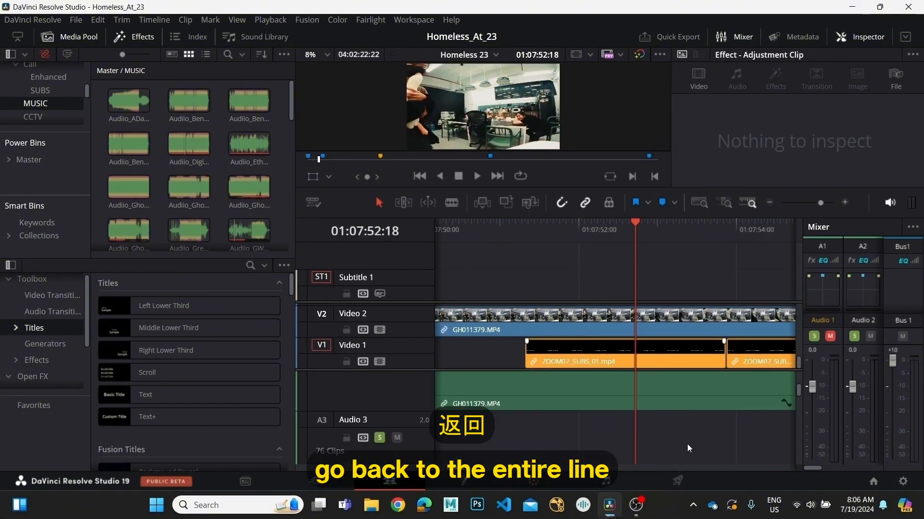
{"action": "scroll", "coordinate": [687, 445], "scroll_direction": "down", "scroll_amount": 8}
{"action": "scroll", "coordinate": [652, 422], "scroll_direction": "up", "scroll_amount": 4}
{"action": "scroll", "coordinate": [651, 423], "scroll_direction": "down", "scroll_amount": 2}
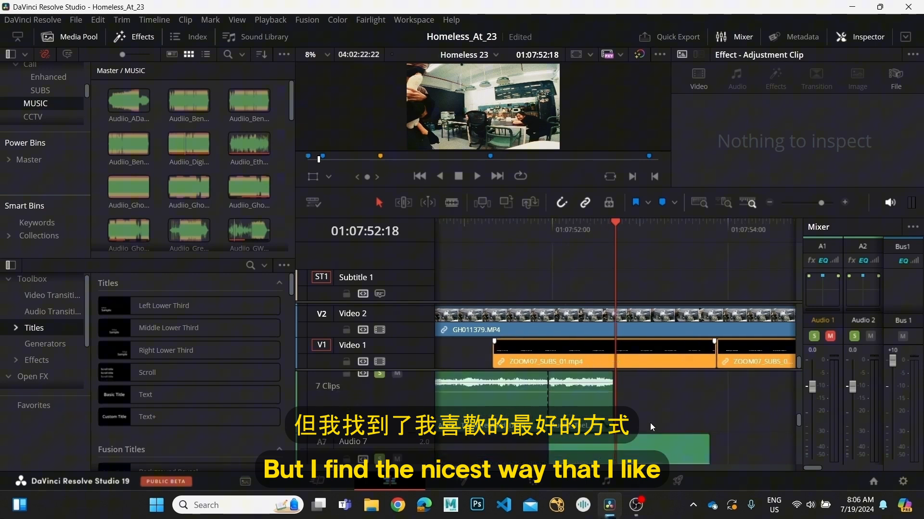
Turn on the stacked timelines display, switch to the End timeline and go back to Homeless 23.
{"action": "left_click", "coordinate": [310, 201]}
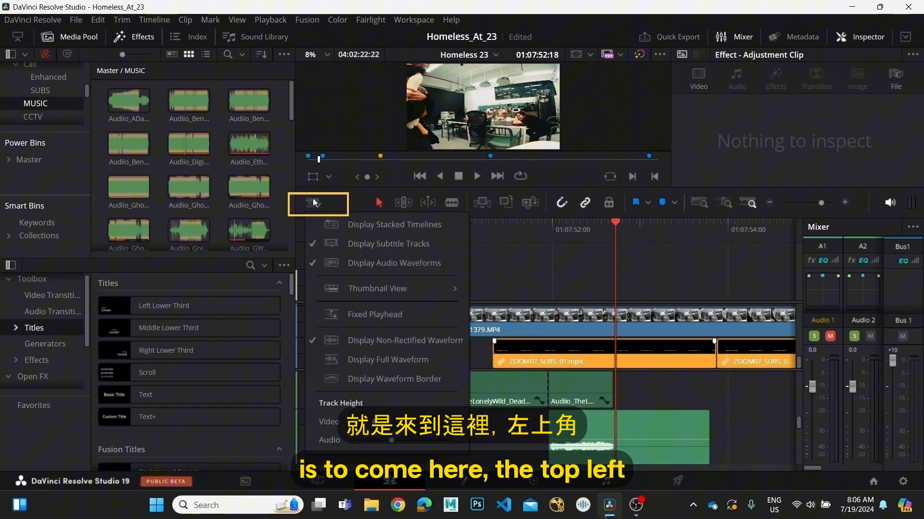
{"action": "left_click", "coordinate": [334, 225]}
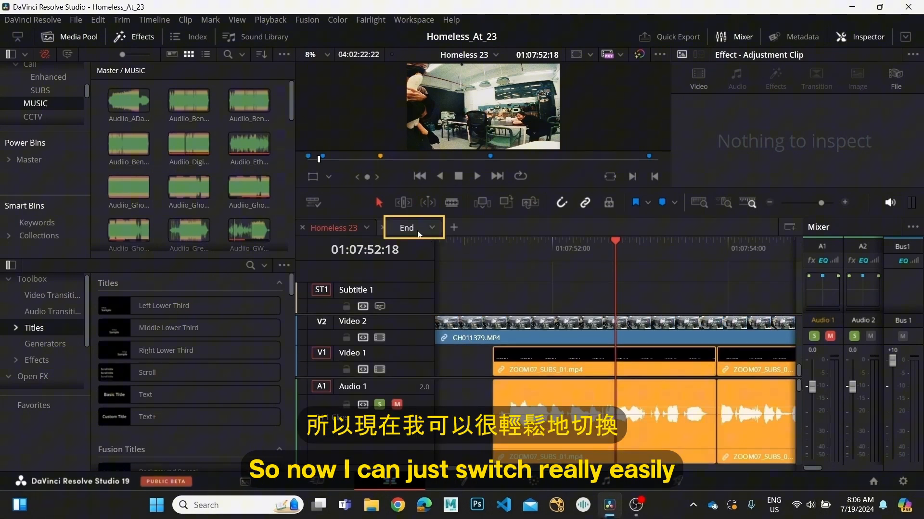
{"action": "left_click", "coordinate": [407, 228]}
{"action": "left_click", "coordinate": [347, 228]}
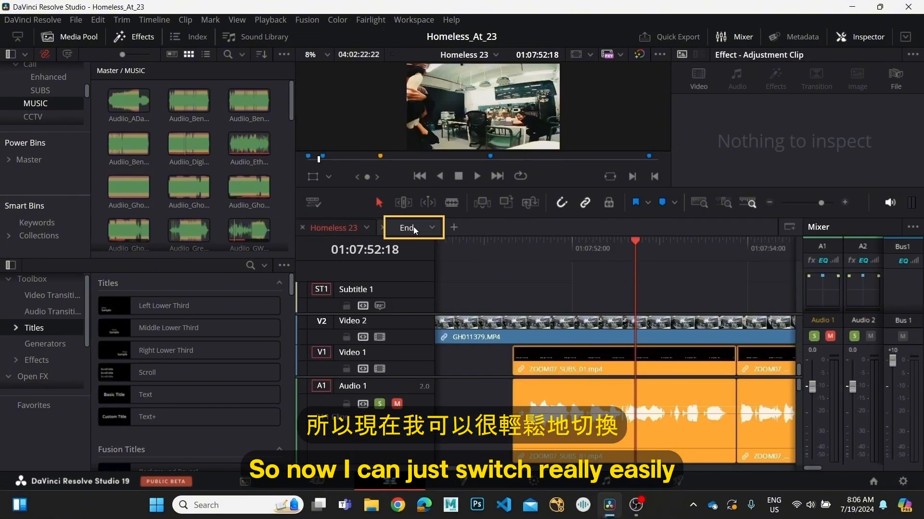
Switch between the End and Homeless 23 timelines, and play the music's cut-off ending on the Homeless 23 audio tracks.
{"action": "left_click", "coordinate": [385, 227]}
{"action": "left_click", "coordinate": [356, 230]}
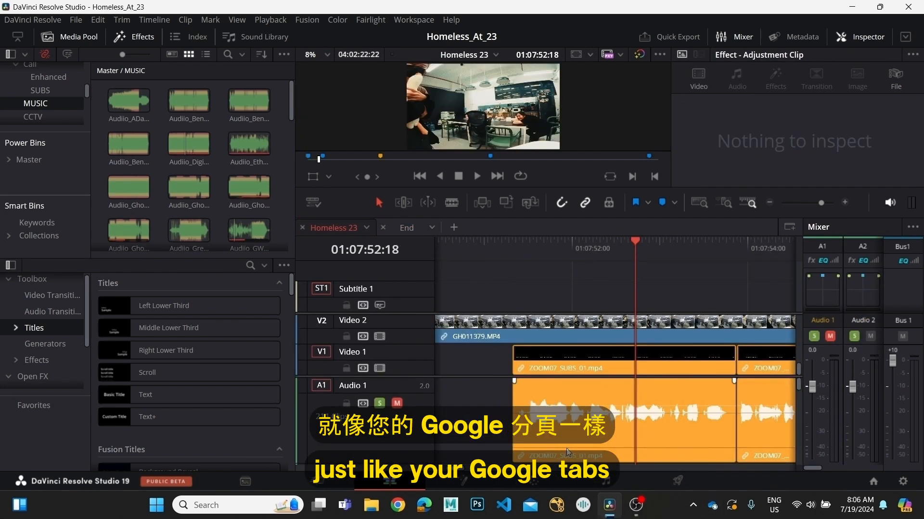
{"action": "scroll", "coordinate": [564, 445], "scroll_direction": "down", "scroll_amount": 3}
{"action": "scroll", "coordinate": [564, 445], "scroll_direction": "down", "scroll_amount": 5}
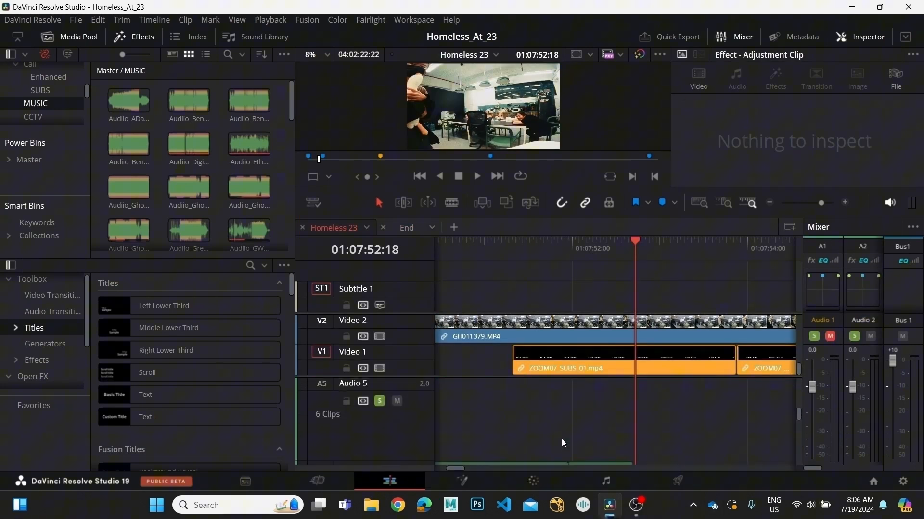
{"action": "key", "text": "space"}
{"action": "left_click", "coordinate": [536, 239]}
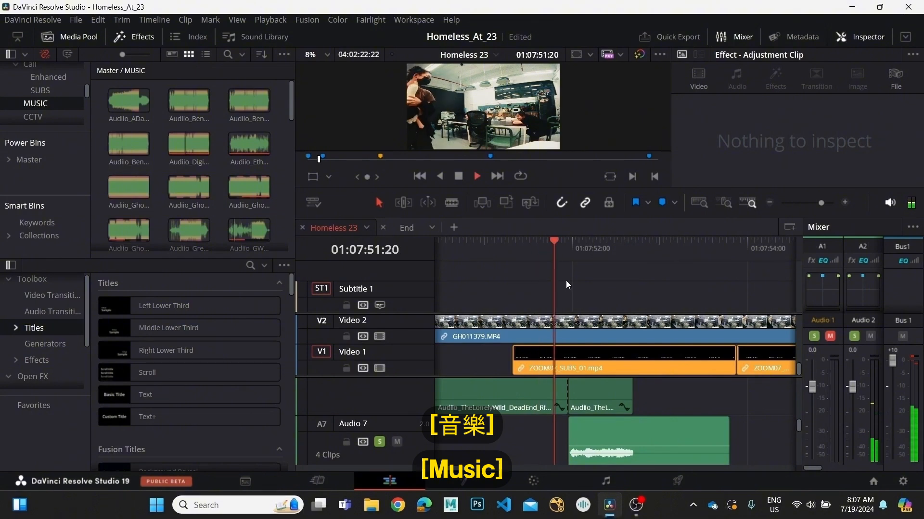
{"action": "key", "text": "space"}
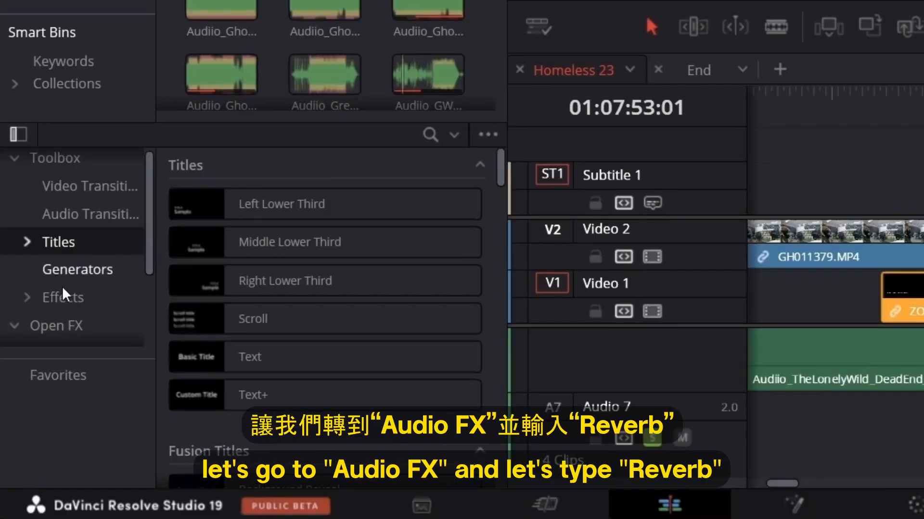
Find the Reverb effect under Audio FX, apply it to the End compound clip on Audio 7, and move its settings window aside.
{"action": "scroll", "coordinate": [34, 358], "scroll_direction": "down", "scroll_amount": 3}
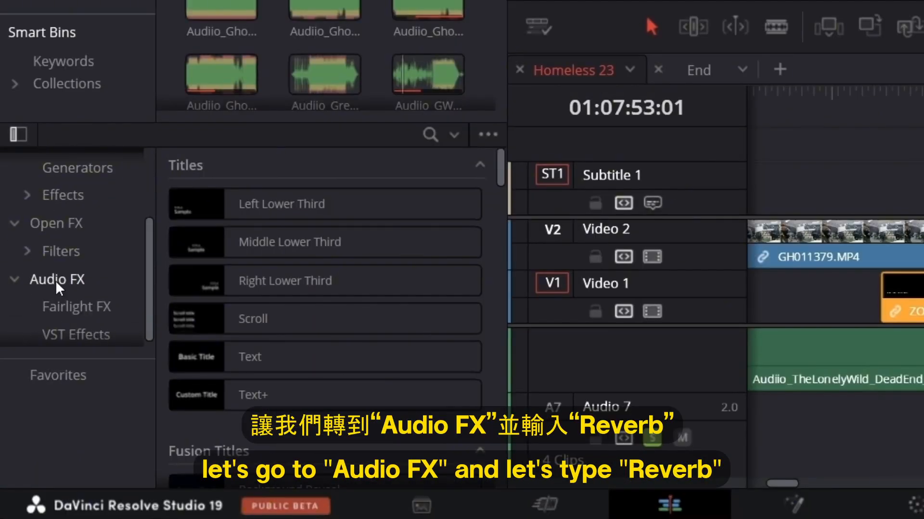
{"action": "left_click", "coordinate": [56, 280]}
{"action": "left_click", "coordinate": [430, 135]}
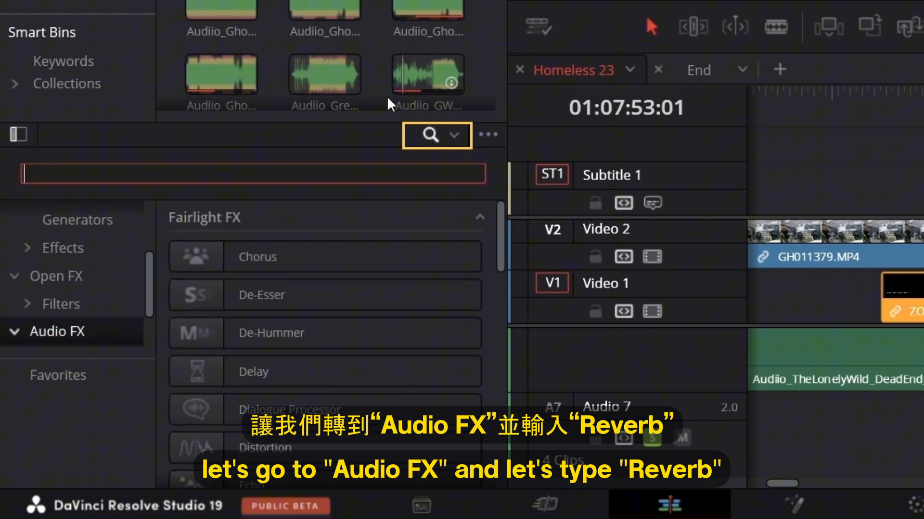
{"action": "type", "text": "rever"}
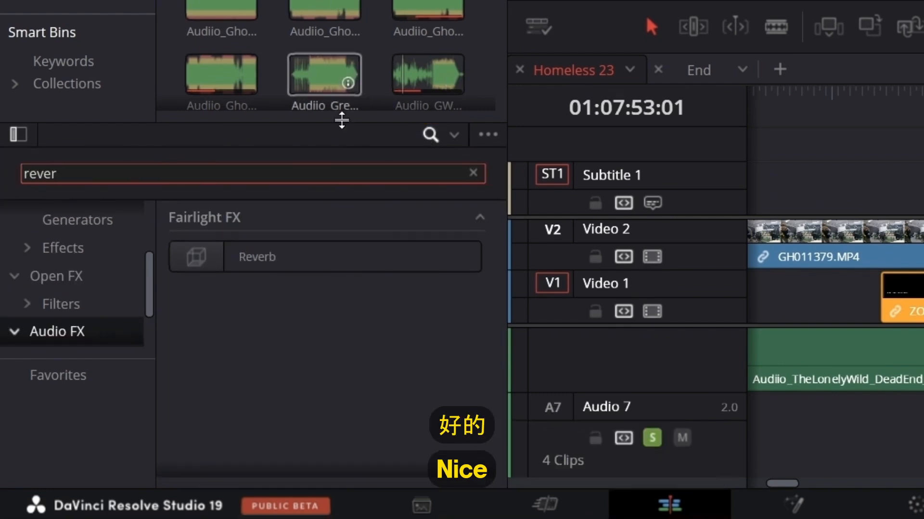
{"action": "left_click_drag", "start_coordinate": [324, 251], "coordinate": [650, 441]}
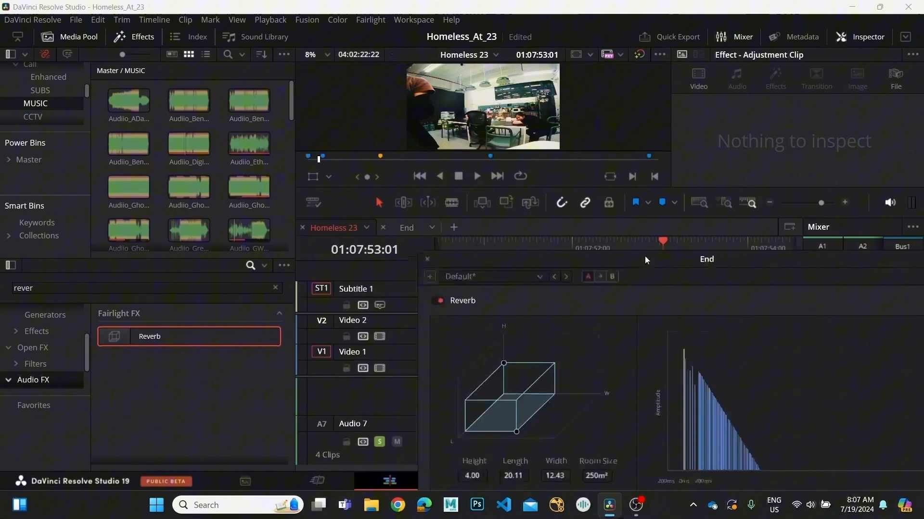
{"action": "left_click_drag", "start_coordinate": [645, 256], "coordinate": [795, 326]}
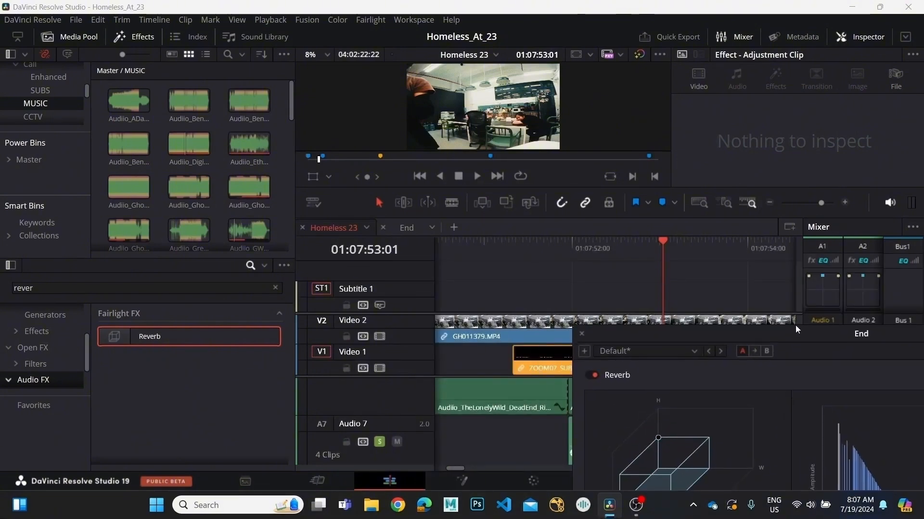
Mark an in point shortly before the End clip and an out point at 01:07:54:05.
{"action": "left_click_drag", "start_coordinate": [581, 240], "coordinate": [511, 297]}
{"action": "key", "text": "i"}
{"action": "left_click_drag", "start_coordinate": [741, 248], "coordinate": [764, 249]}
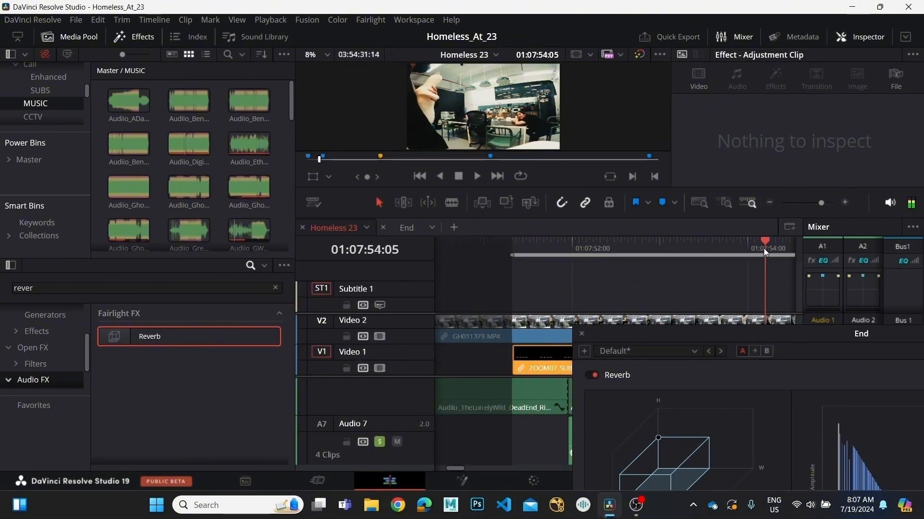
{"action": "key", "text": "o"}
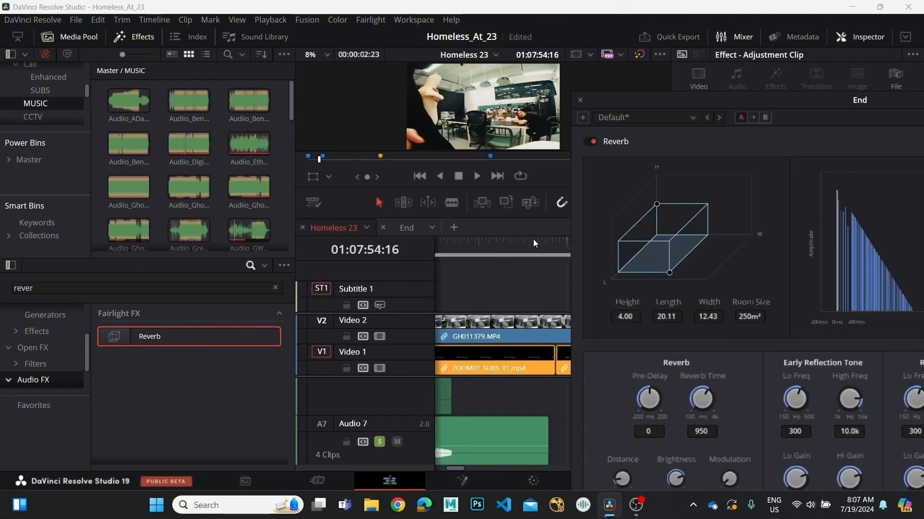
Play the marked range around the End clip to hear the music's ending with the Reverb effect.
{"action": "left_click_drag", "start_coordinate": [533, 240], "coordinate": [503, 257]}
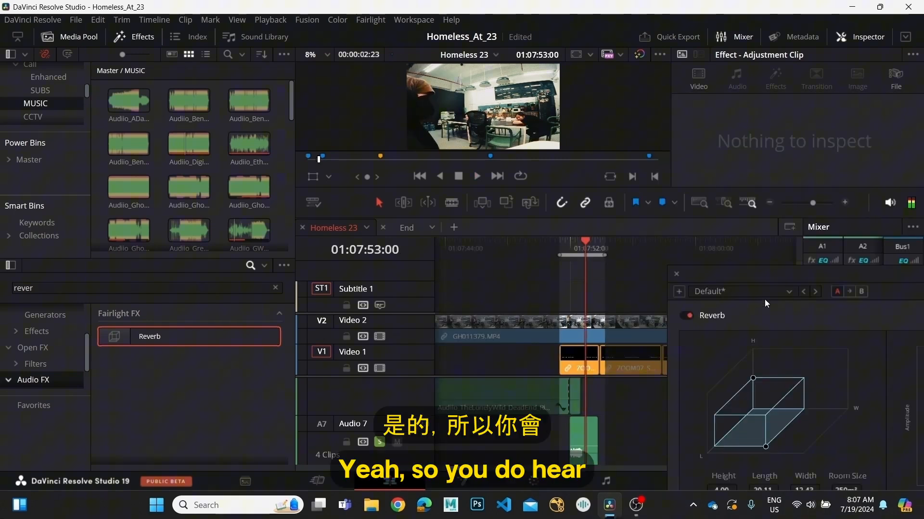
{"action": "left_click", "coordinate": [560, 251]}
{"action": "key", "text": "space"}
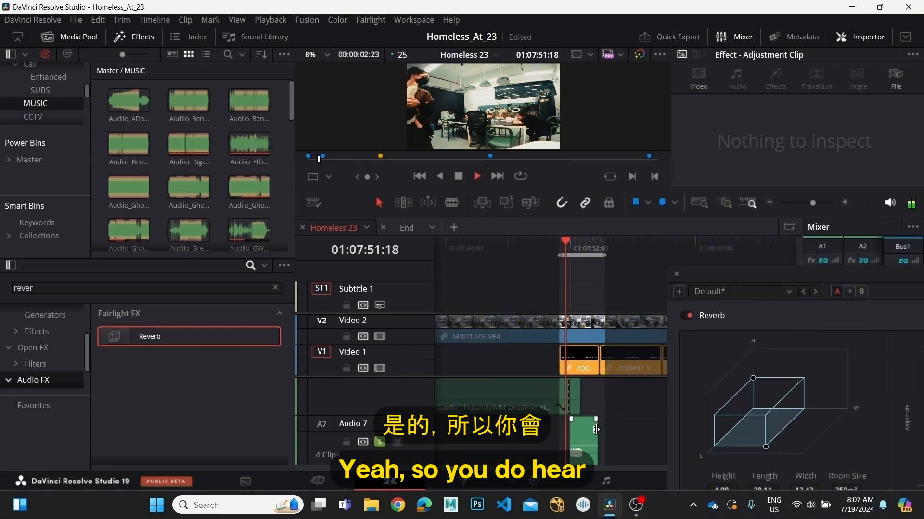
{"action": "scroll", "coordinate": [593, 423], "scroll_direction": "up", "scroll_amount": 3}
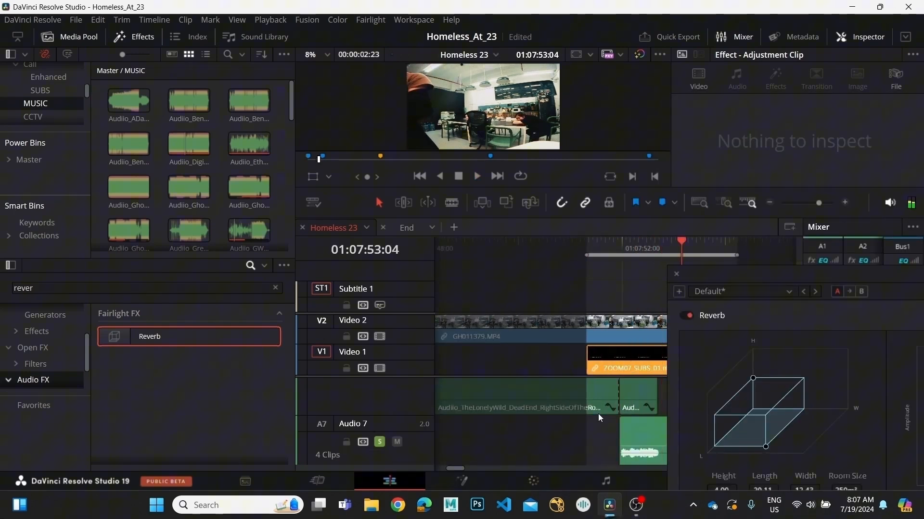
{"action": "scroll", "coordinate": [599, 414], "scroll_direction": "down", "scroll_amount": 1}
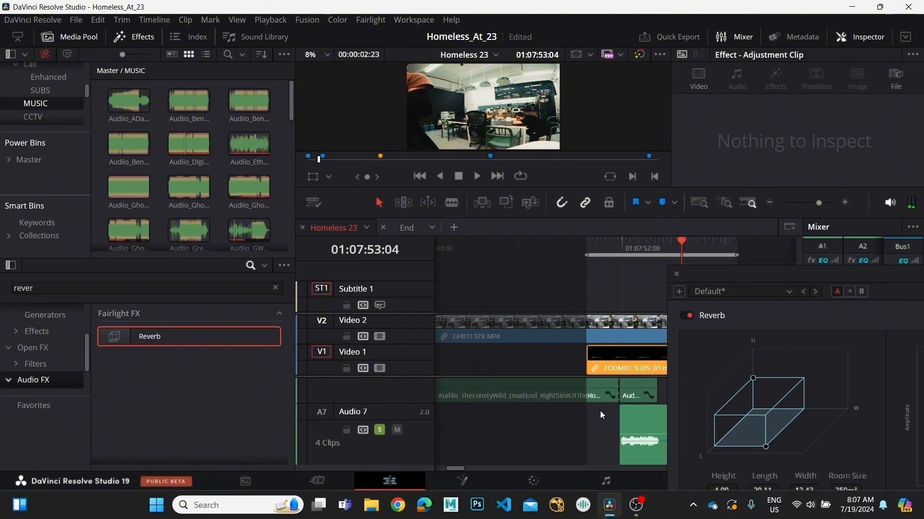
{"action": "left_click_drag", "start_coordinate": [599, 246], "coordinate": [572, 253]}
{"action": "key", "text": "space"}
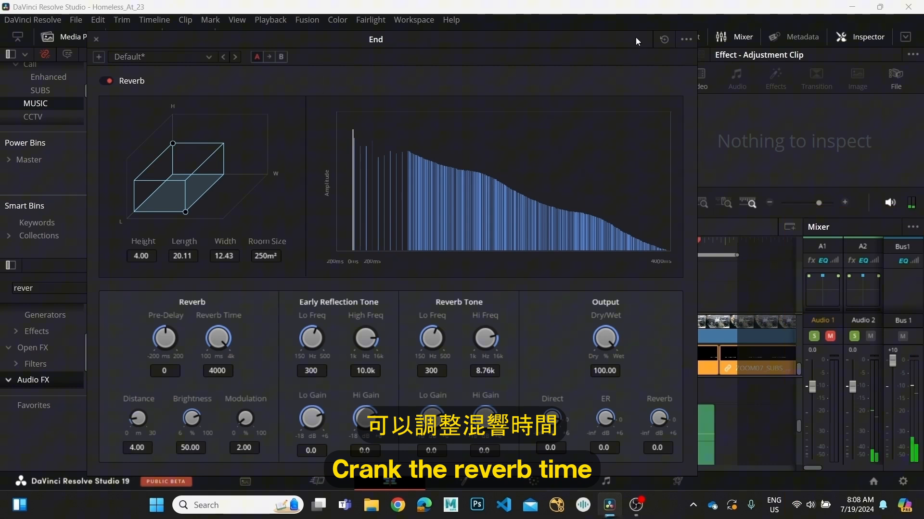
Move the Reverb window off the timeline ruler and replay the ending to judge the long reverb tail.
{"action": "left_click_drag", "start_coordinate": [636, 37], "coordinate": [539, 27]}
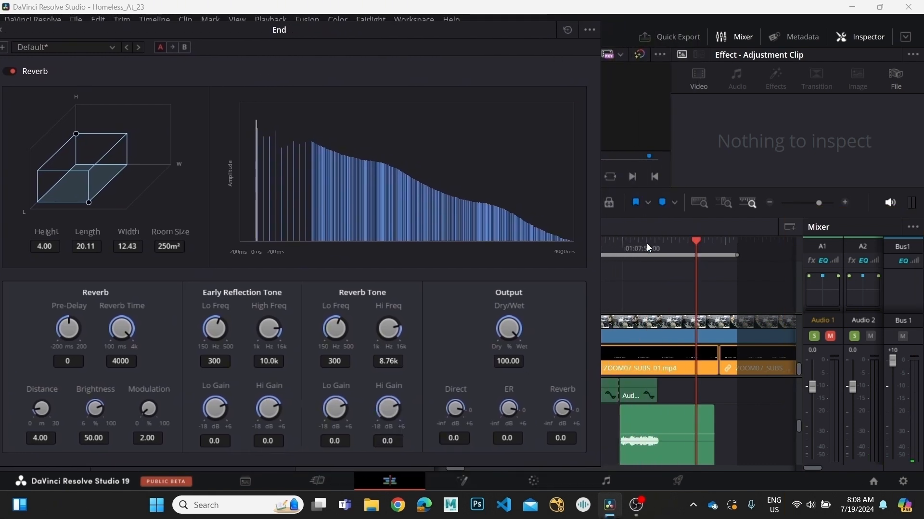
{"action": "left_click_drag", "start_coordinate": [646, 244], "coordinate": [592, 264]}
{"action": "key", "text": "space"}
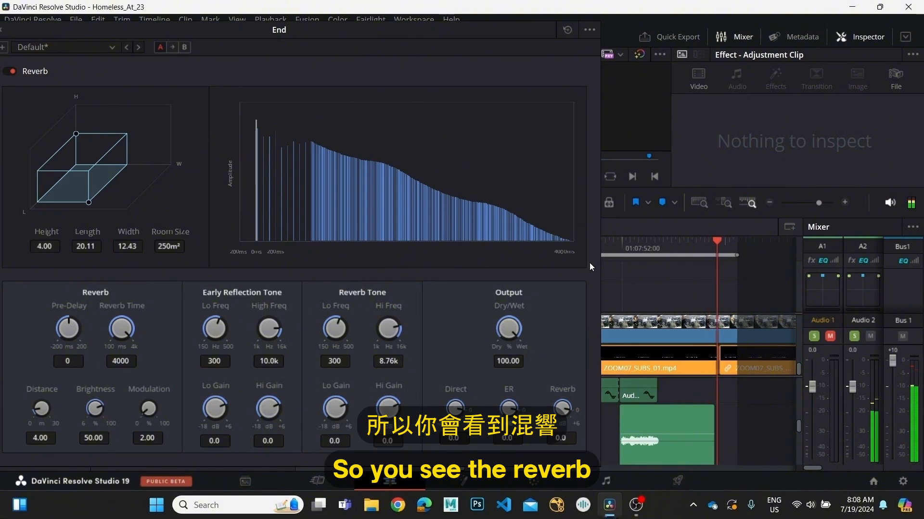
{"action": "left_click", "coordinate": [602, 250]}
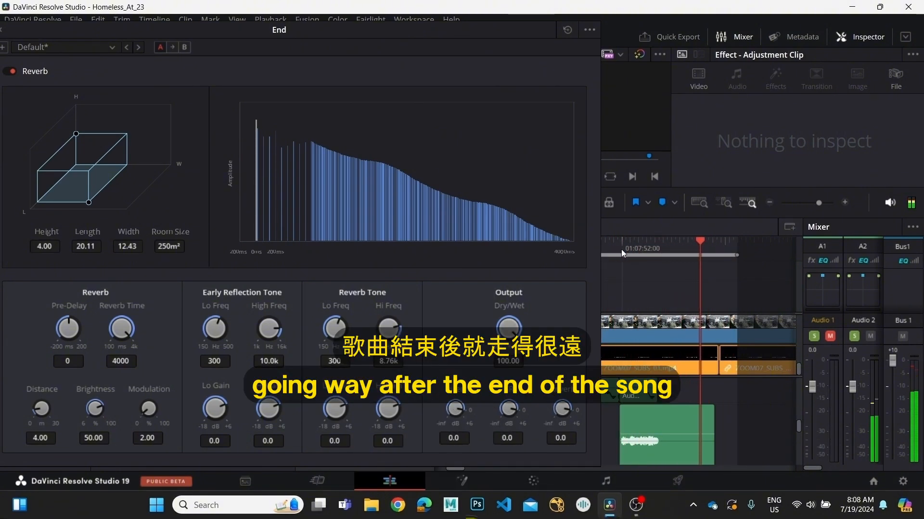
{"action": "left_click", "coordinate": [645, 266]}
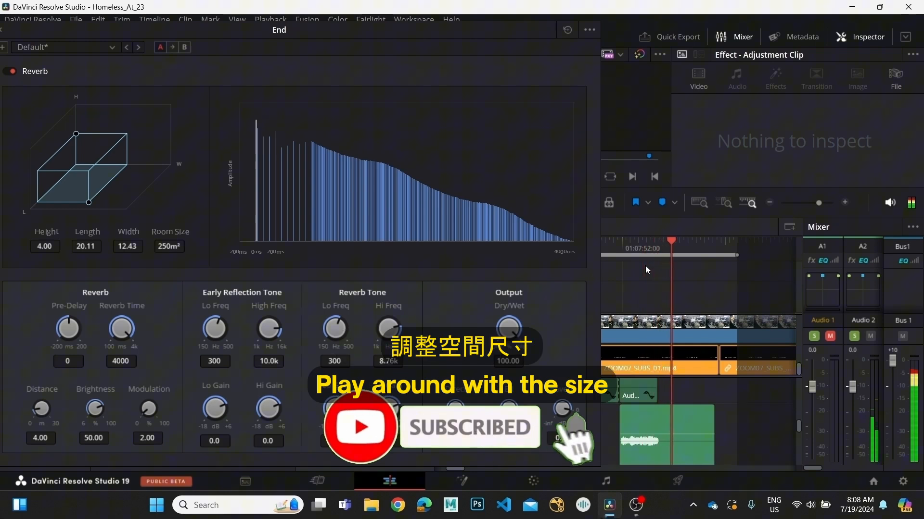
Try smaller reverb rooms down to height 2.01, length 3.03 and width 4.03, replaying the music's ending to compare.
{"action": "mouse_move", "coordinate": [89, 203]}
{"action": "left_mouse_down"}
{"action": "mouse_move", "coordinate": [77, 176]}
{"action": "mouse_move", "coordinate": [108, 180]}
{"action": "mouse_move", "coordinate": [108, 191]}
{"action": "mouse_move", "coordinate": [90, 184]}
{"action": "left_mouse_up"}
{"action": "left_click", "coordinate": [617, 245]}
{"action": "key", "text": "space"}
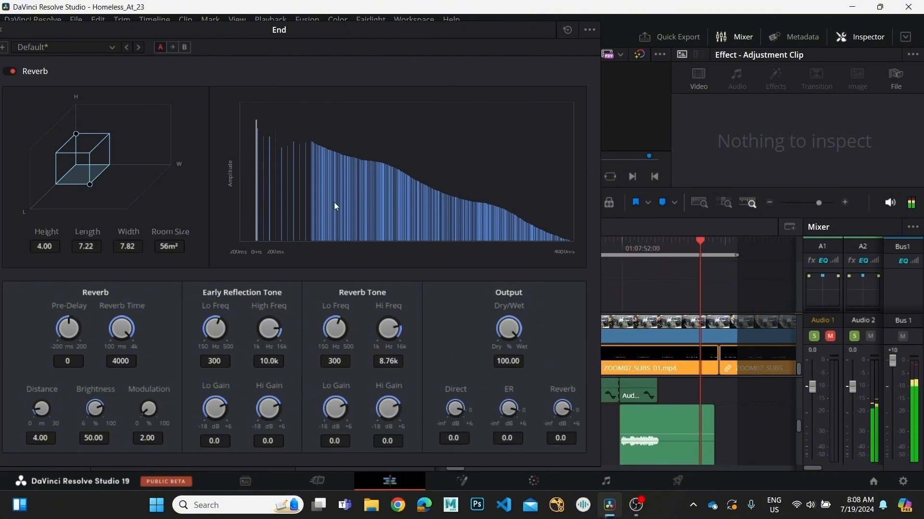
{"action": "mouse_move", "coordinate": [90, 184]}
{"action": "left_mouse_down"}
{"action": "mouse_move", "coordinate": [90, 167]}
{"action": "mouse_move", "coordinate": [79, 169]}
{"action": "left_mouse_up"}
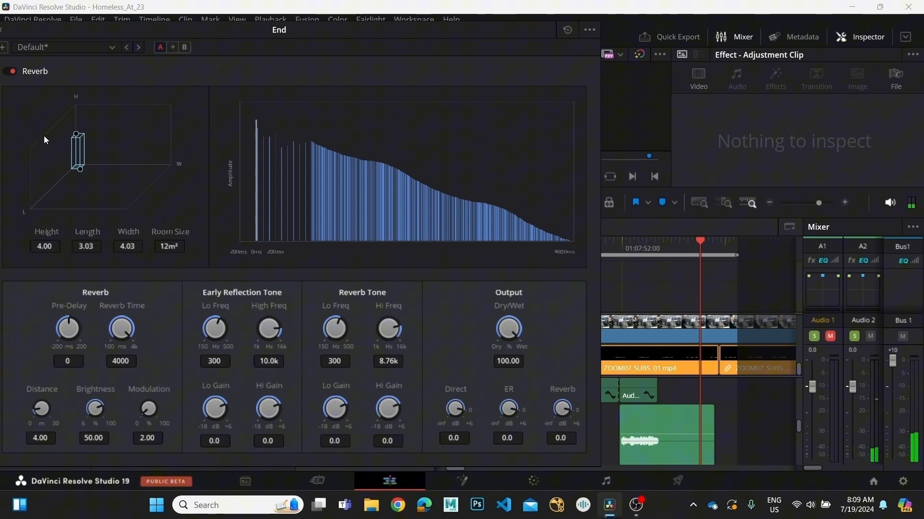
{"action": "left_click_drag", "start_coordinate": [76, 132], "coordinate": [77, 155]}
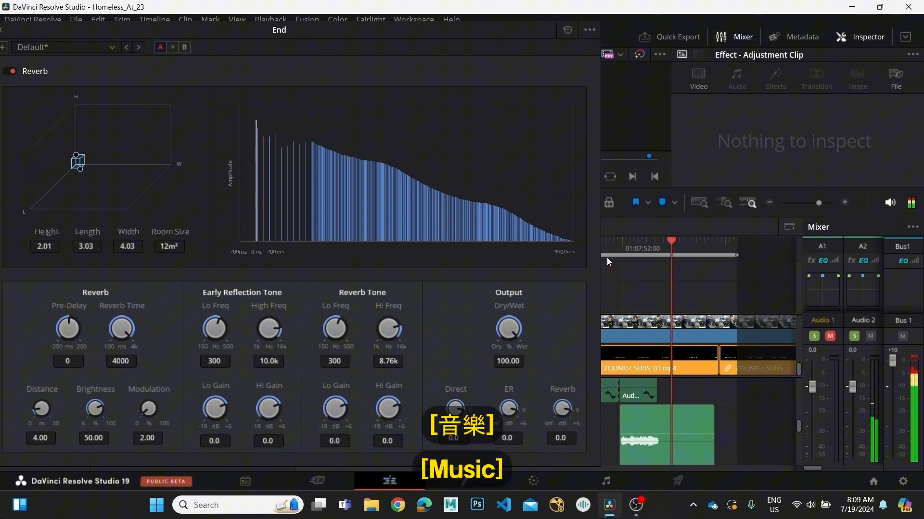
Try a large reverb room with height 10.00, length 30.00 and width 24.07, and play the ending with it.
{"action": "left_click_drag", "start_coordinate": [79, 170], "coordinate": [57, 109]}
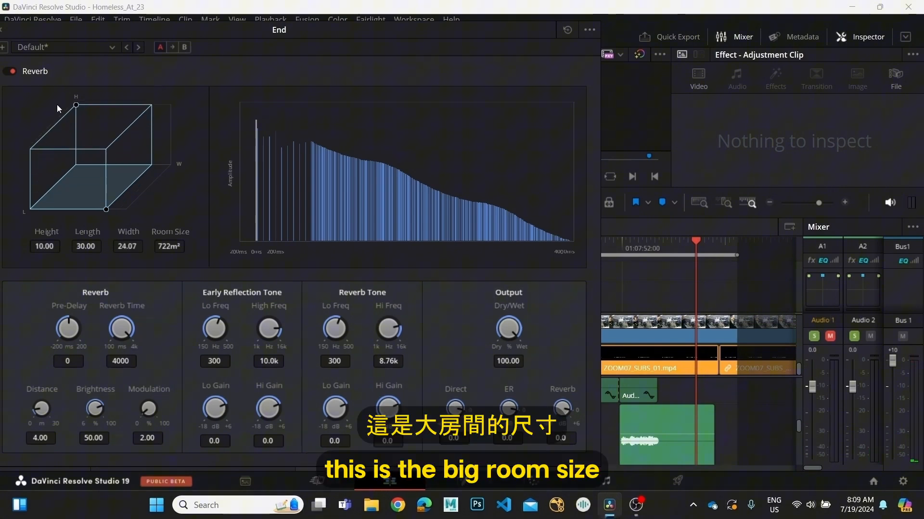
{"action": "left_click_drag", "start_coordinate": [611, 247], "coordinate": [601, 252]}
{"action": "key", "text": "space"}
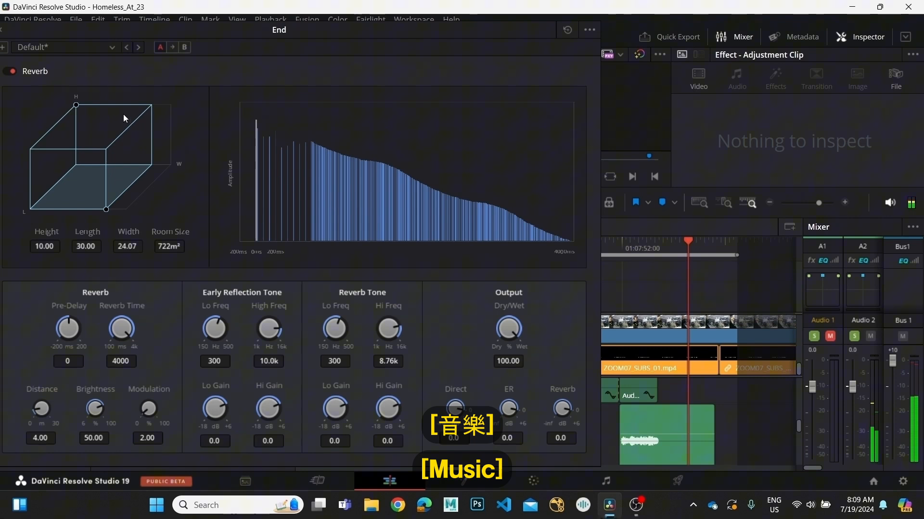
Resize the reverb room to height 4.15, length 6.07 and width 8.19, and play the ending.
{"action": "left_click_drag", "start_coordinate": [76, 105], "coordinate": [77, 133]}
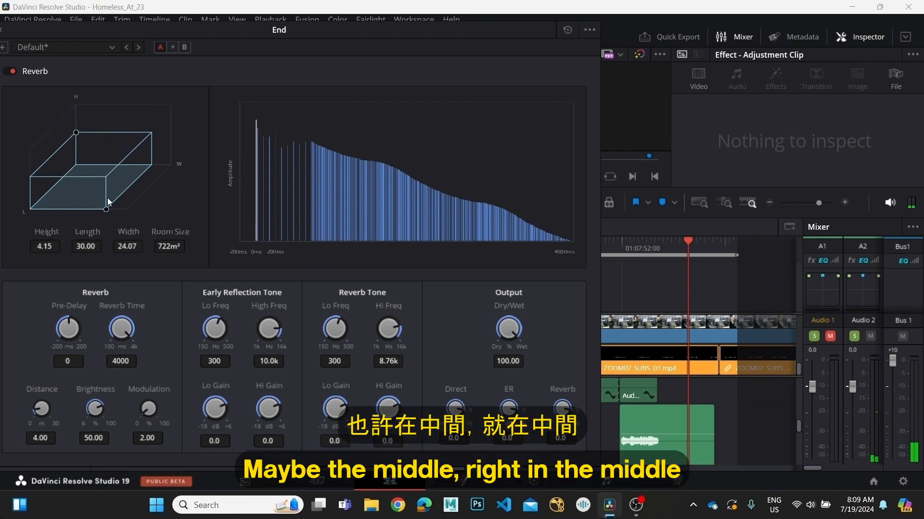
{"action": "left_click_drag", "start_coordinate": [106, 208], "coordinate": [95, 181]}
{"action": "left_click_drag", "start_coordinate": [620, 241], "coordinate": [592, 254]}
{"action": "key", "text": "space"}
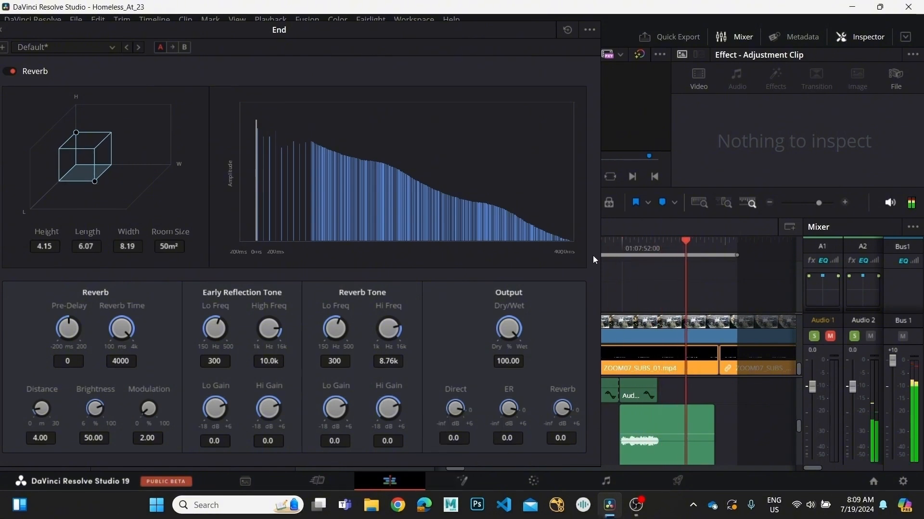
Set the Reverb Tone's Lo Freq to 431 and Hi Freq to 7.17k while listening to the ending.
{"action": "left_click_drag", "start_coordinate": [626, 248], "coordinate": [523, 292]}
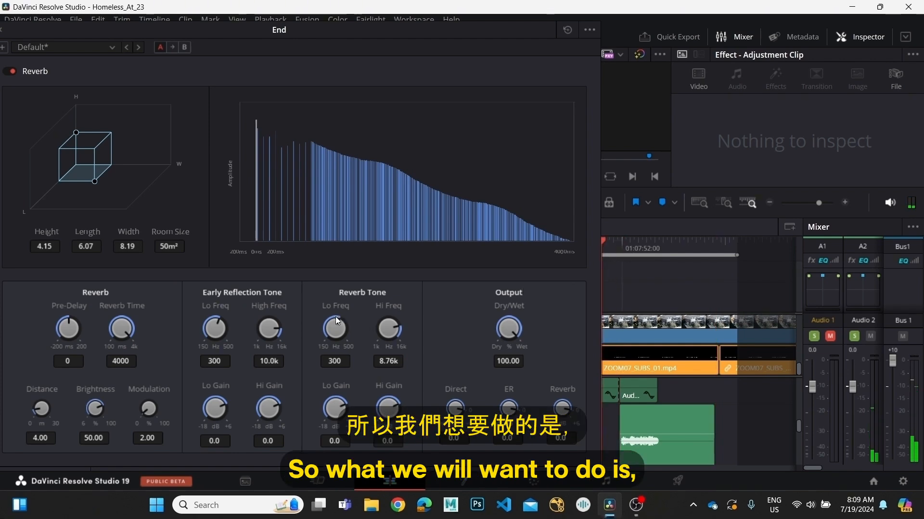
{"action": "mouse_move", "coordinate": [335, 317]}
{"action": "left_mouse_down"}
{"action": "mouse_move", "coordinate": [412, 446]}
{"action": "mouse_move", "coordinate": [346, 328]}
{"action": "left_mouse_up"}
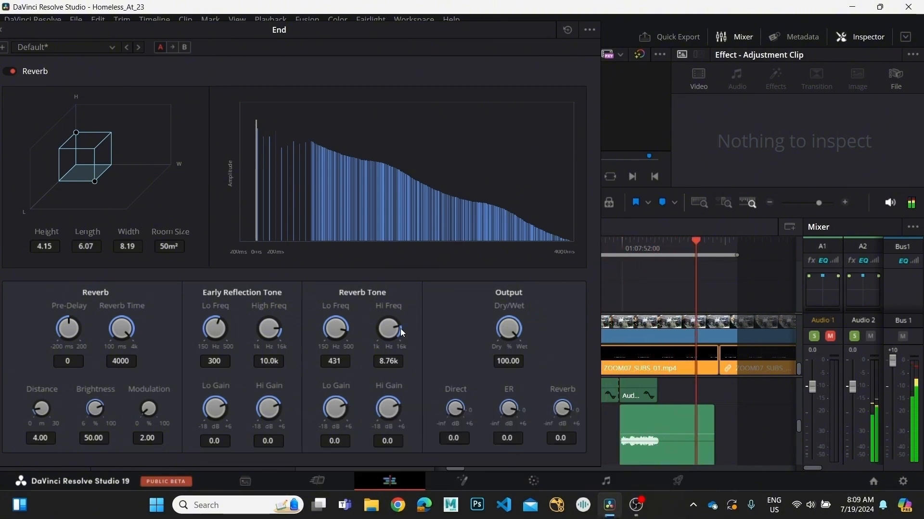
{"action": "left_click_drag", "start_coordinate": [399, 328], "coordinate": [385, 312]}
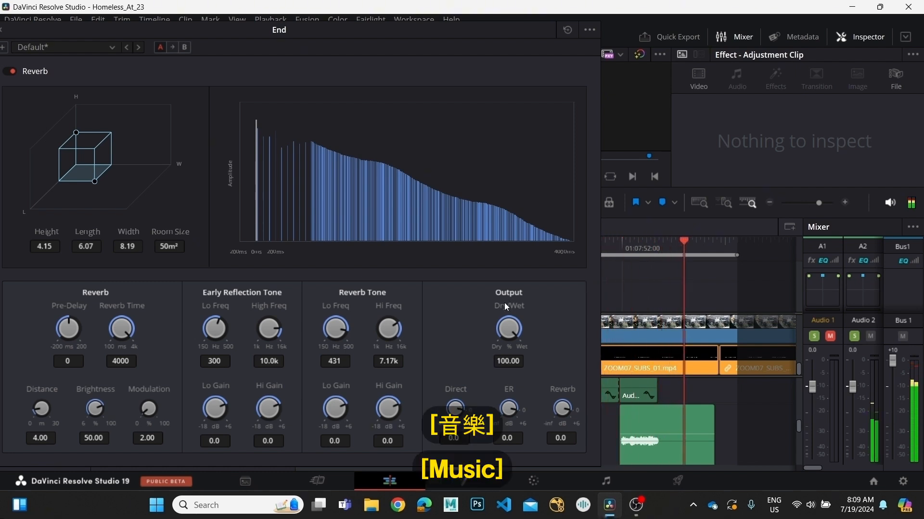
Try the Reverb output fully dry with Dry/Wet at 0.00 and play the ending.
{"action": "left_click_drag", "start_coordinate": [512, 334], "coordinate": [251, 302]}
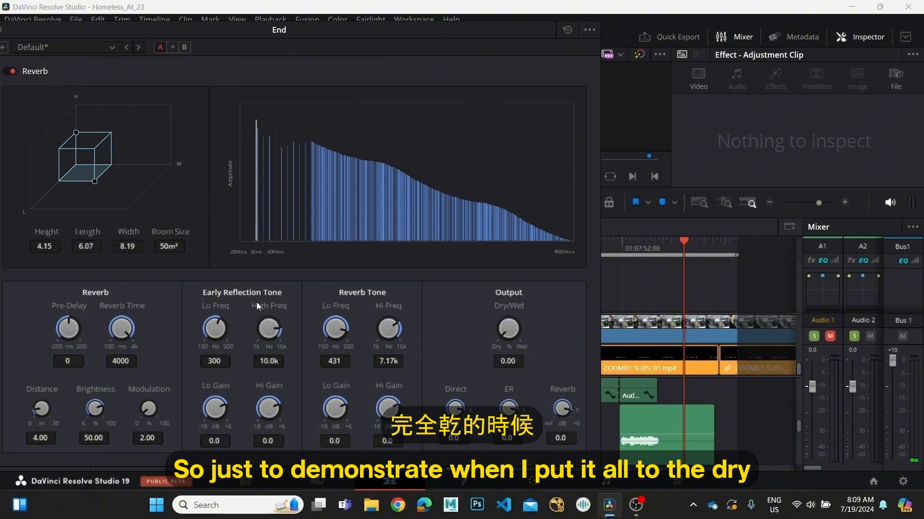
{"action": "left_click", "coordinate": [637, 246]}
{"action": "key", "text": "space"}
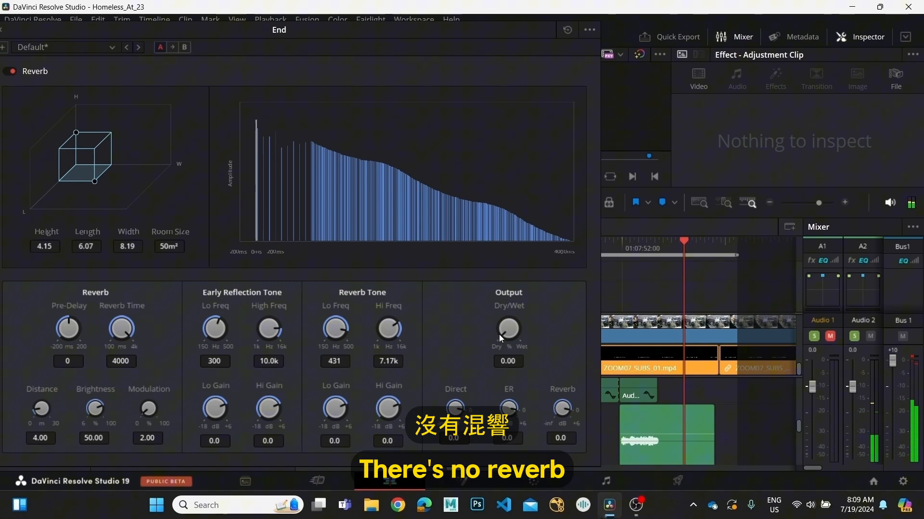
Set the Reverb output fully wet with Dry/Wet at 100.00 and replay the ending to compare.
{"action": "left_click_drag", "start_coordinate": [500, 335], "coordinate": [797, 433]}
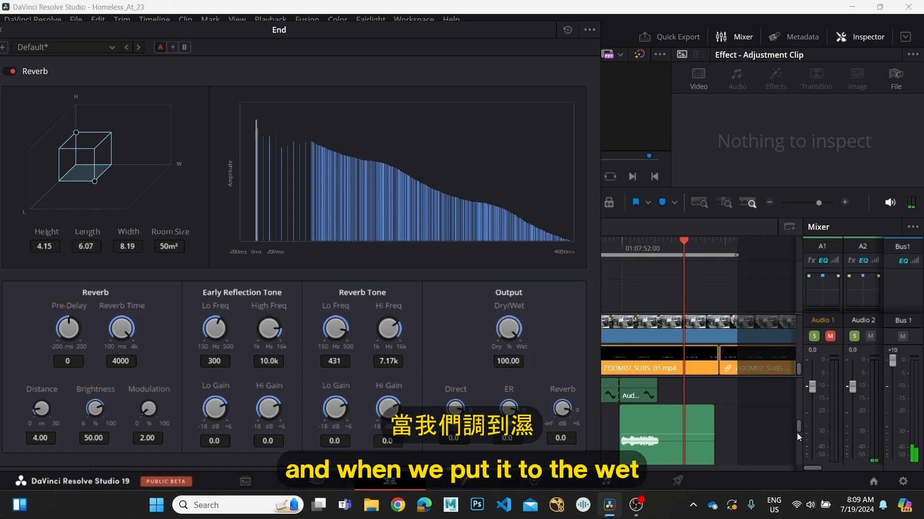
{"action": "left_click", "coordinate": [620, 248]}
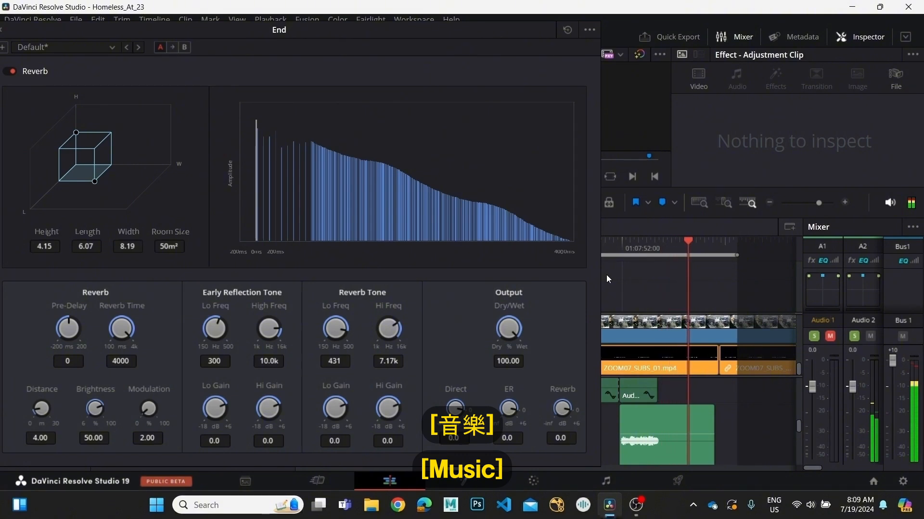
{"action": "key", "text": "space"}
{"action": "left_click", "coordinate": [628, 250]}
{"action": "left_click", "coordinate": [609, 256]}
{"action": "key", "text": "space"}
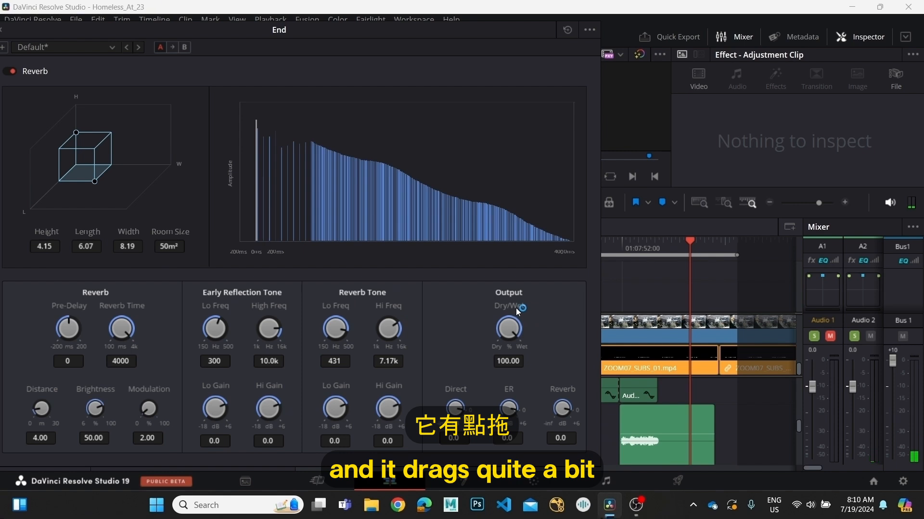
Try the Reverb Output's Dry/Wet at 70.75 and play the ending of the music.
{"action": "left_click_drag", "start_coordinate": [512, 336], "coordinate": [440, 272]}
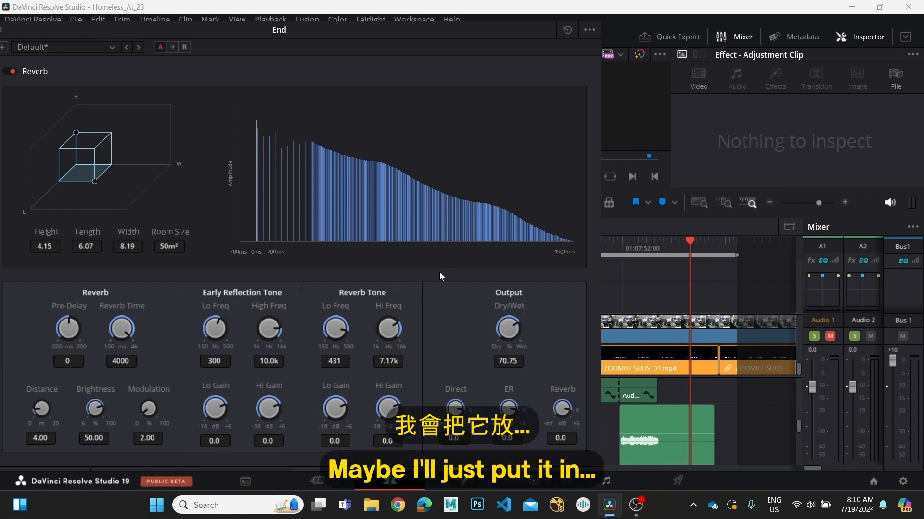
{"action": "left_click_drag", "start_coordinate": [645, 248], "coordinate": [586, 243]}
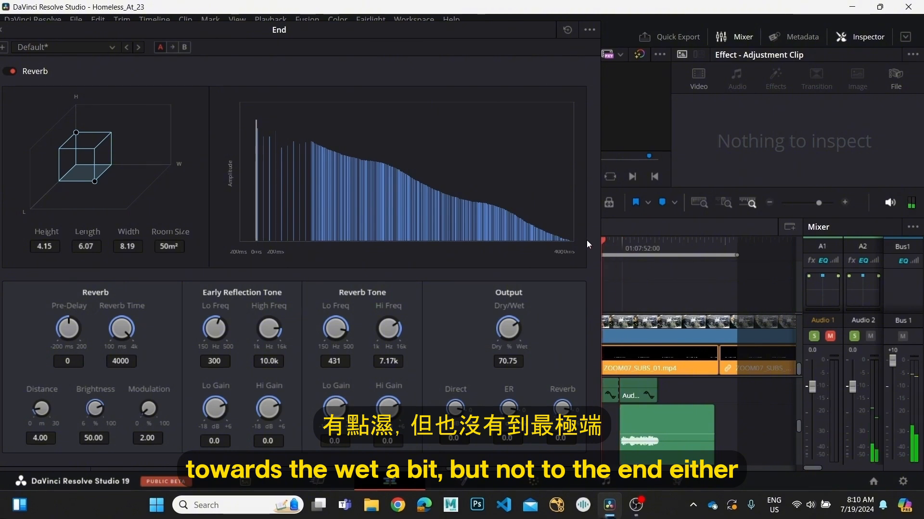
{"action": "key", "text": "space"}
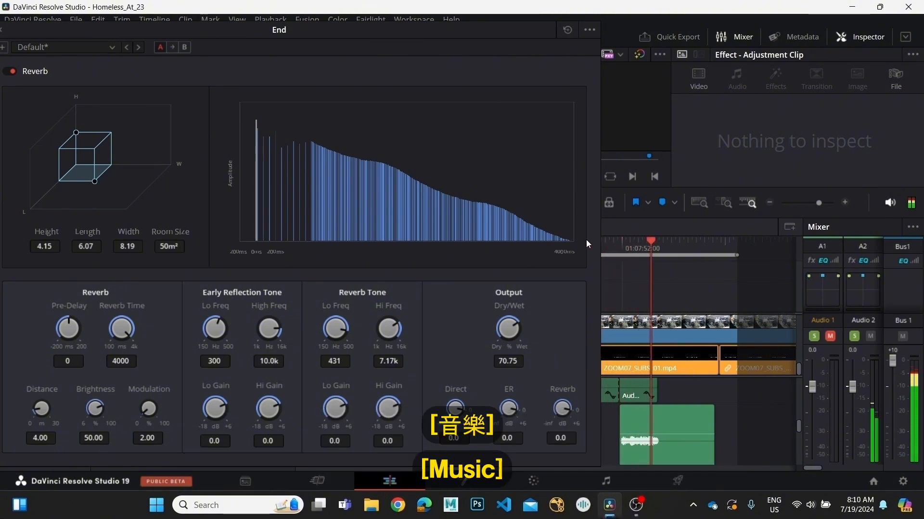
{"action": "key", "text": "space"}
Set the Reverb Output's Dry/Wet to 86.25 and replay the ending of the music.
{"action": "left_click_drag", "start_coordinate": [507, 323], "coordinate": [545, 319]}
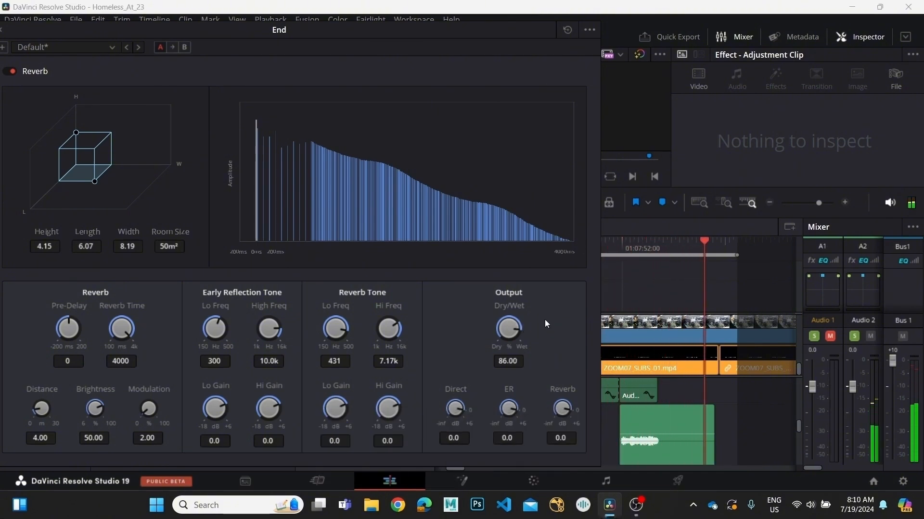
{"action": "left_click_drag", "start_coordinate": [619, 248], "coordinate": [599, 256]}
{"action": "key", "text": "space"}
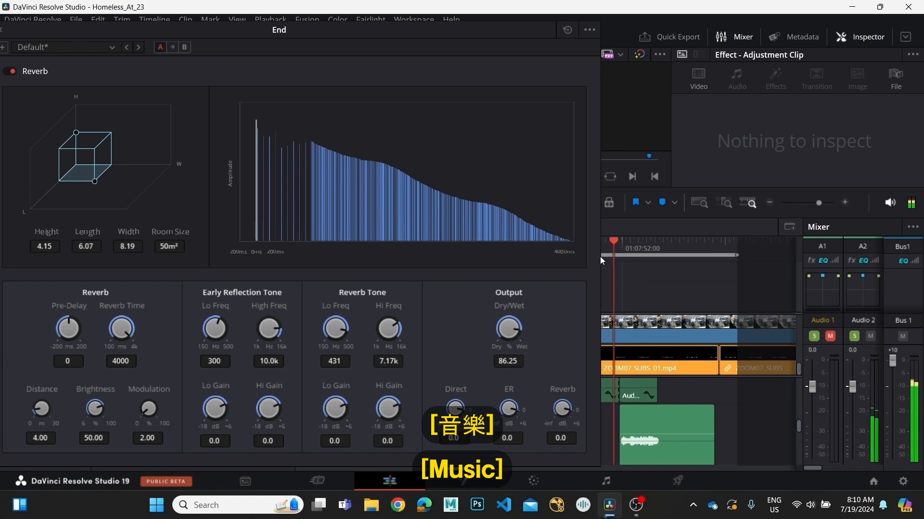
{"action": "key", "text": "space"}
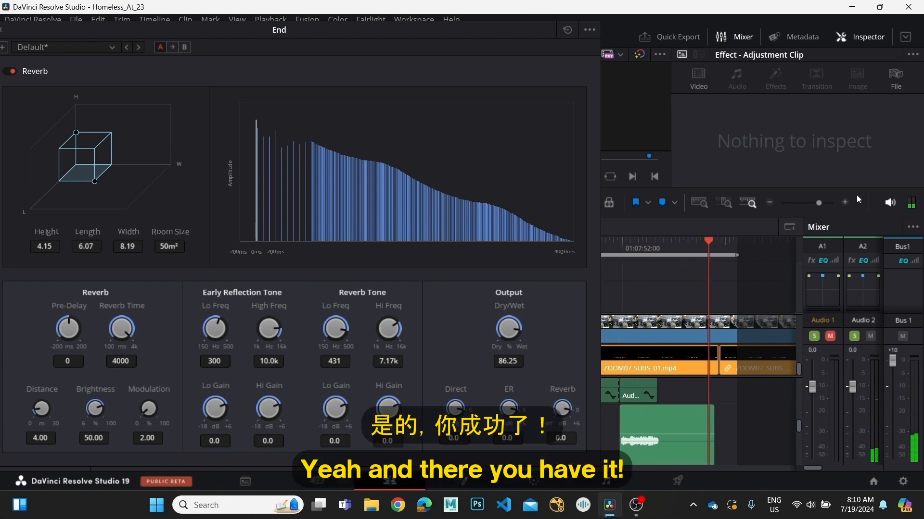
Hide the Mixer, select the End compound clip and review its Reverb parameters among the Inspector's audio effects.
{"action": "left_click", "coordinate": [721, 37]}
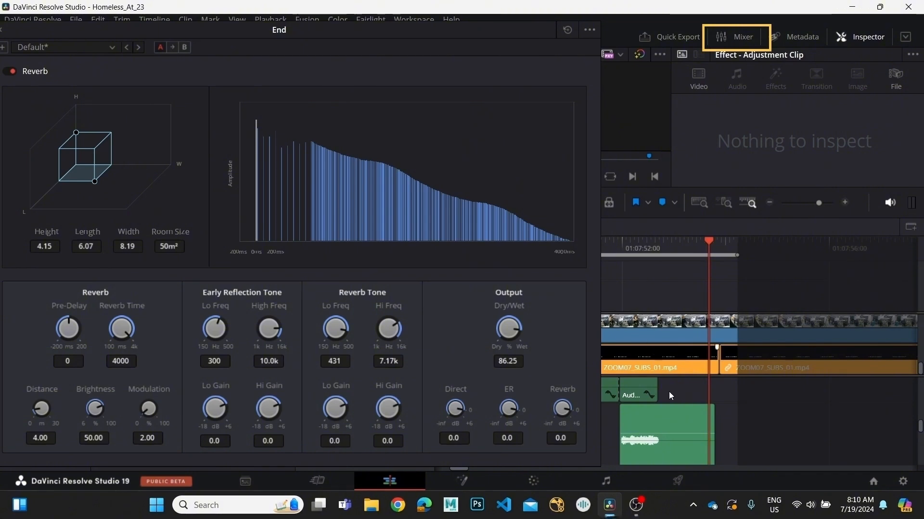
{"action": "left_click", "coordinate": [671, 413]}
{"action": "scroll", "coordinate": [771, 138], "scroll_direction": "down", "scroll_amount": 10}
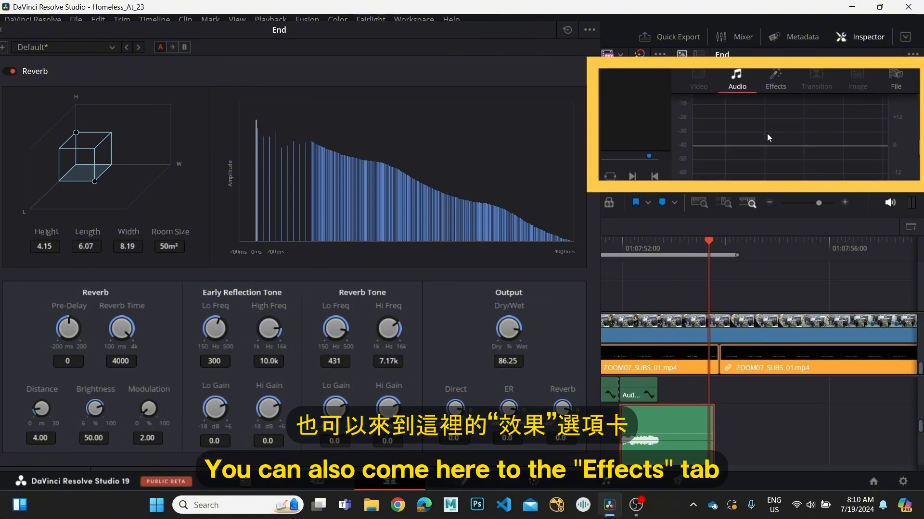
{"action": "scroll", "coordinate": [780, 158], "scroll_direction": "up", "scroll_amount": 5}
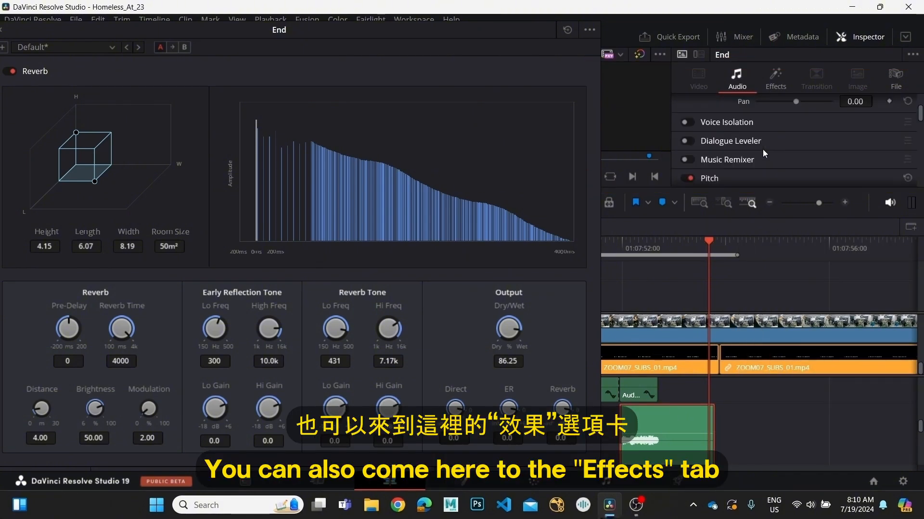
{"action": "left_click", "coordinate": [765, 77]}
{"action": "scroll", "coordinate": [766, 134], "scroll_direction": "down", "scroll_amount": 4}
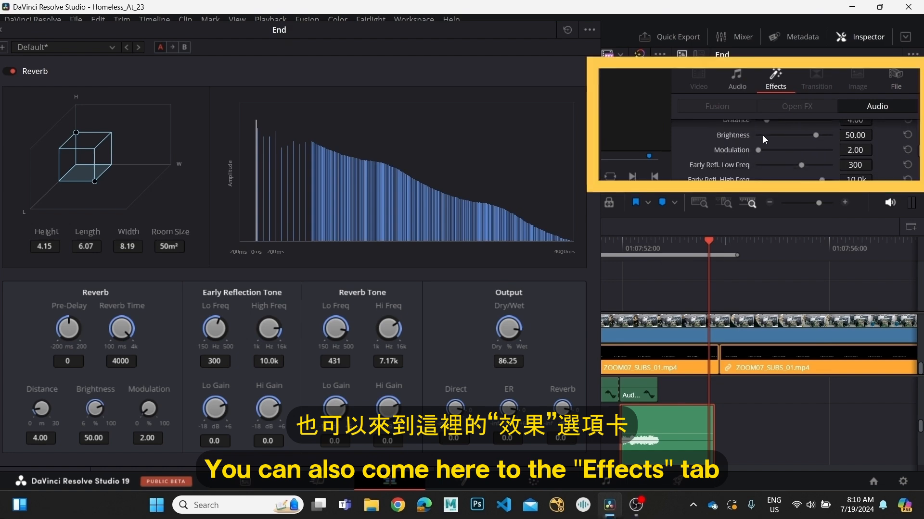
{"action": "scroll", "coordinate": [793, 157], "scroll_direction": "down", "scroll_amount": 2}
{"action": "scroll", "coordinate": [789, 154], "scroll_direction": "up", "scroll_amount": 6}
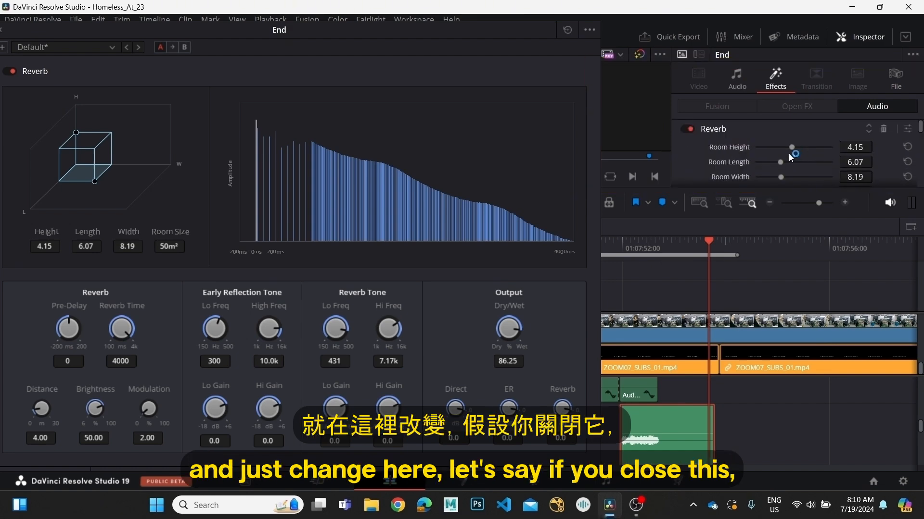
Close the floating Reverb window, reopening it once from the End clip's effect controls before closing it for good.
{"action": "left_click_drag", "start_coordinate": [238, 30], "coordinate": [352, 46]}
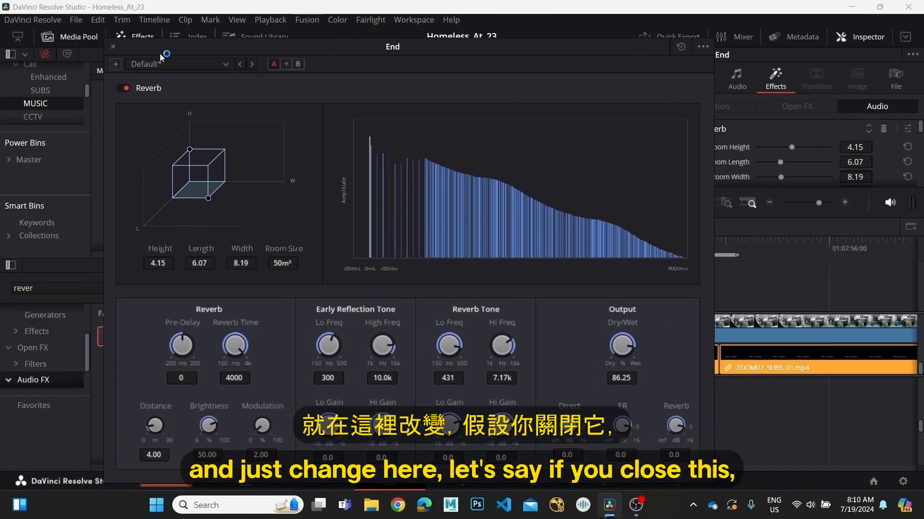
{"action": "left_click", "coordinate": [112, 45]}
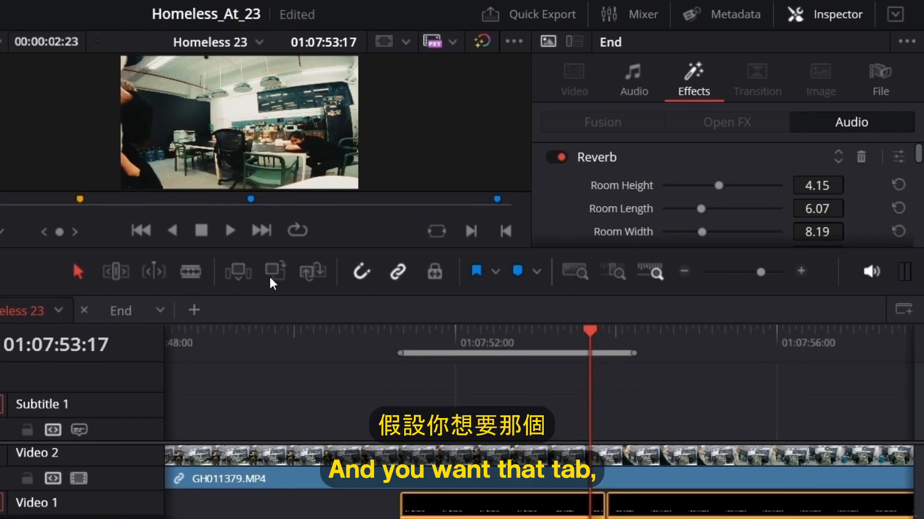
{"action": "left_click", "coordinate": [896, 158]}
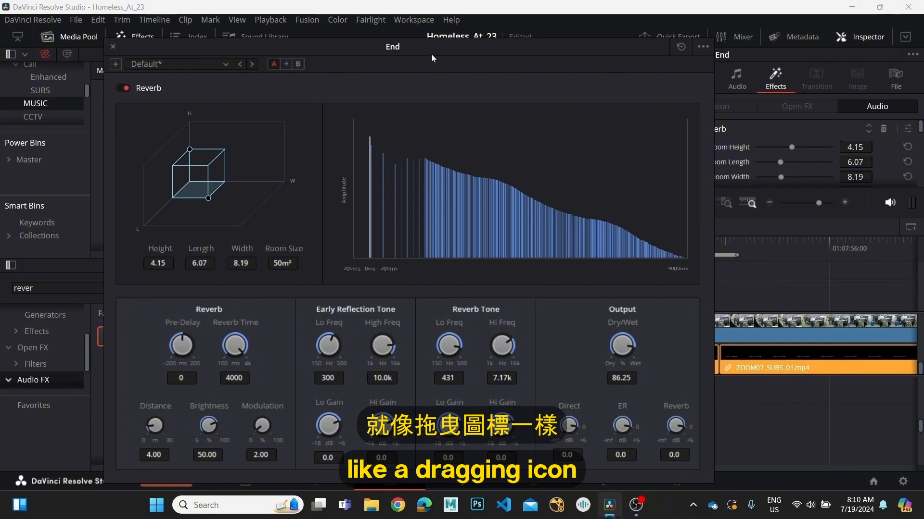
{"action": "left_click", "coordinate": [114, 46]}
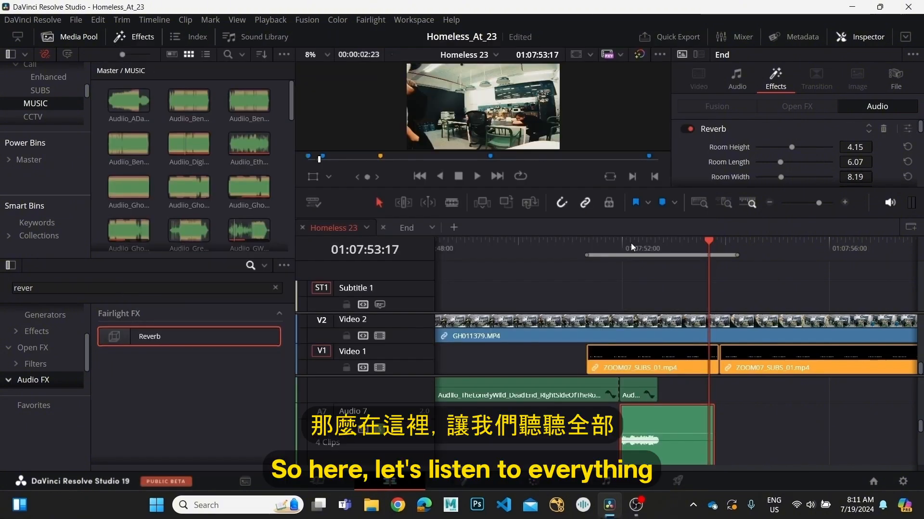
Play the end of the music repeatedly from before the End clip to judge the transition into the reverb tail.
{"action": "left_click_drag", "start_coordinate": [630, 244], "coordinate": [497, 270]}
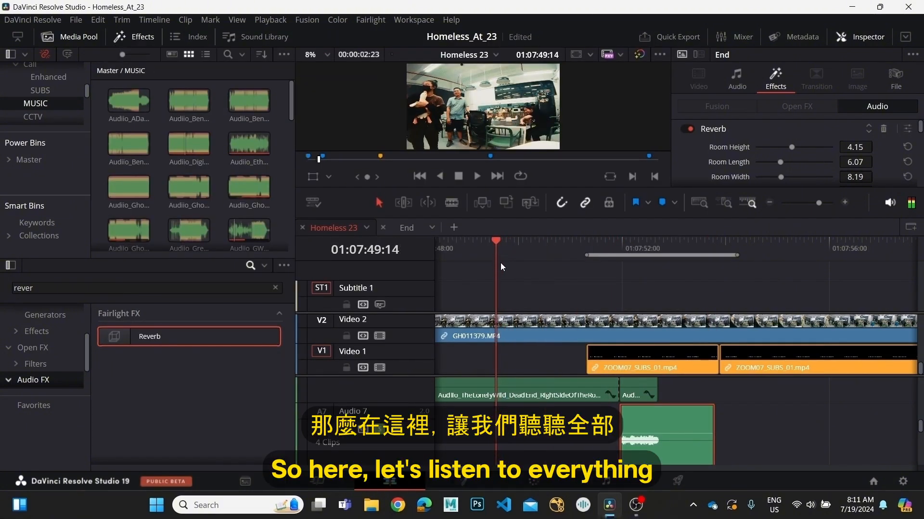
{"action": "scroll", "coordinate": [616, 407], "scroll_direction": "up", "scroll_amount": 1}
{"action": "key", "text": "space"}
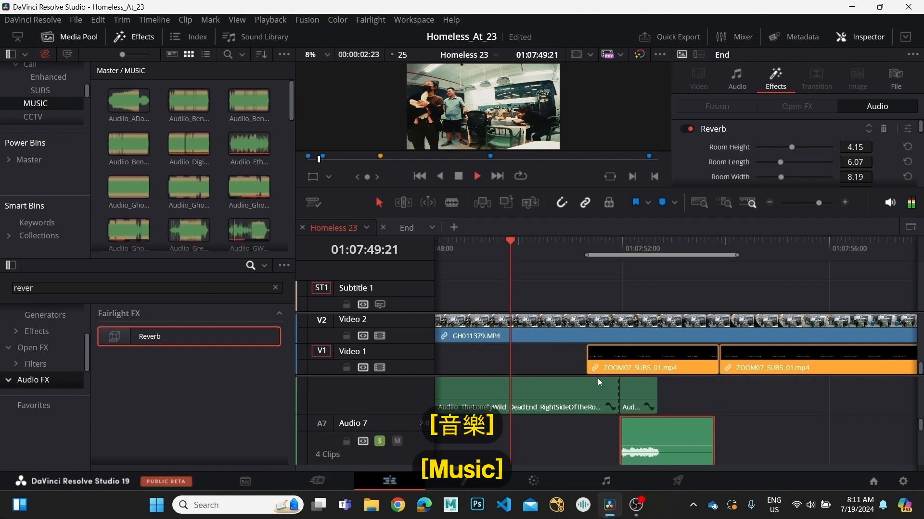
{"action": "scroll", "coordinate": [534, 415], "scroll_direction": "down", "scroll_amount": 2}
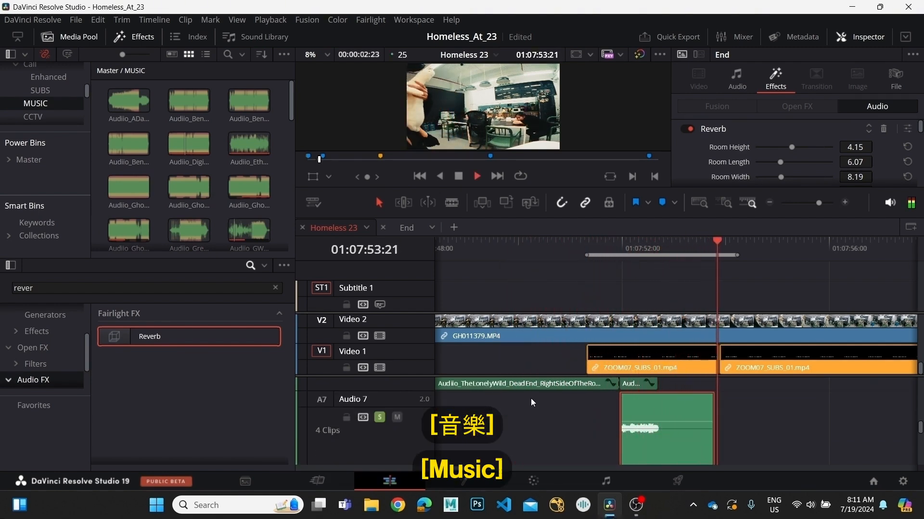
{"action": "key", "text": "space"}
{"action": "left_click", "coordinate": [549, 253]}
{"action": "key", "text": "space"}
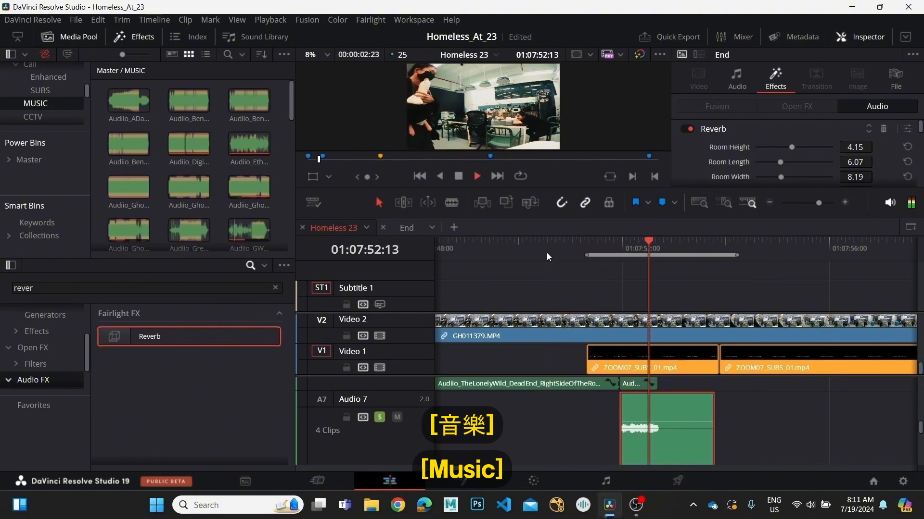
{"action": "key", "text": "space"}
{"action": "left_click", "coordinate": [548, 244]}
{"action": "key", "text": "space"}
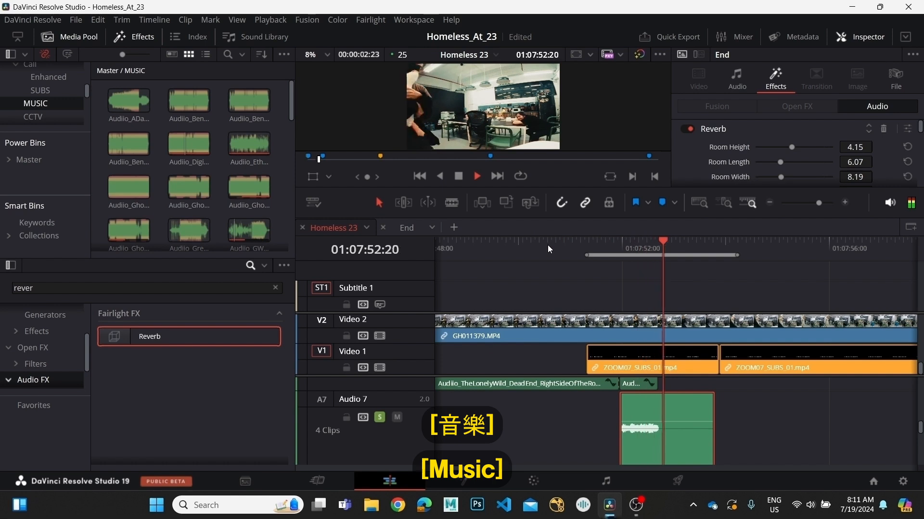
{"action": "key", "text": "space"}
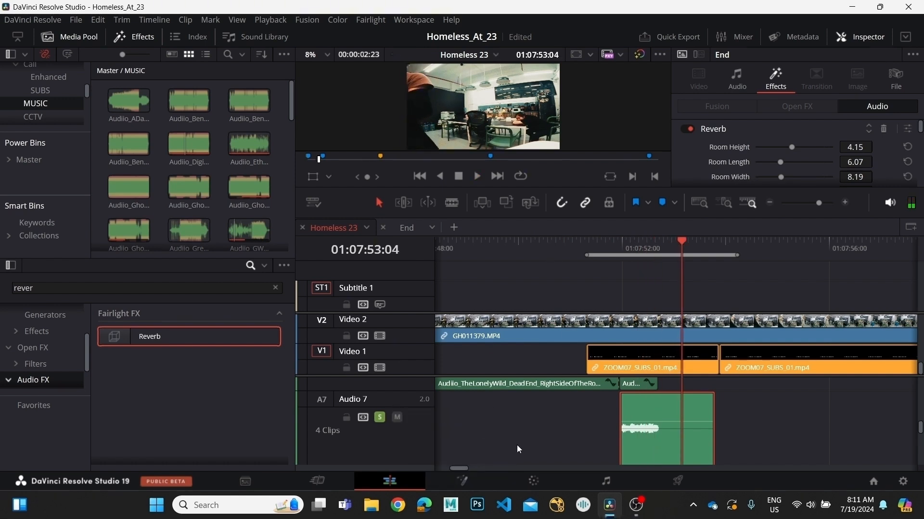
Mute the Audio 7 track and play the ending twice to hear the music without the reverb clip.
{"action": "left_click", "coordinate": [397, 417]}
{"action": "scroll", "coordinate": [694, 380], "scroll_direction": "up", "scroll_amount": 1}
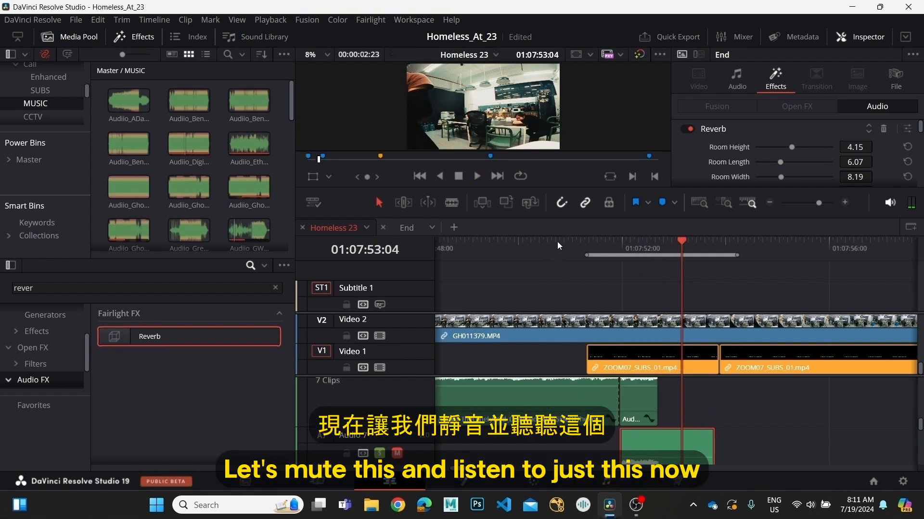
{"action": "left_click_drag", "start_coordinate": [568, 241], "coordinate": [574, 246]}
{"action": "key", "text": "space"}
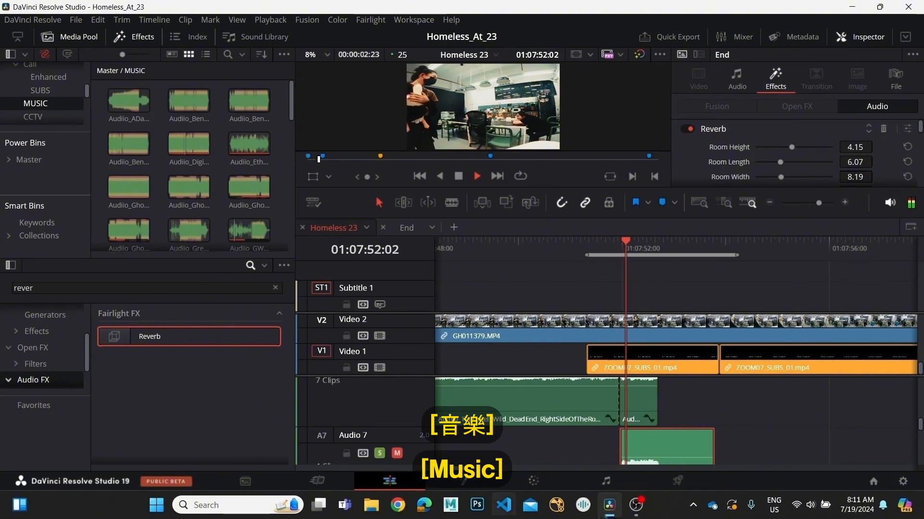
{"action": "key", "text": "space"}
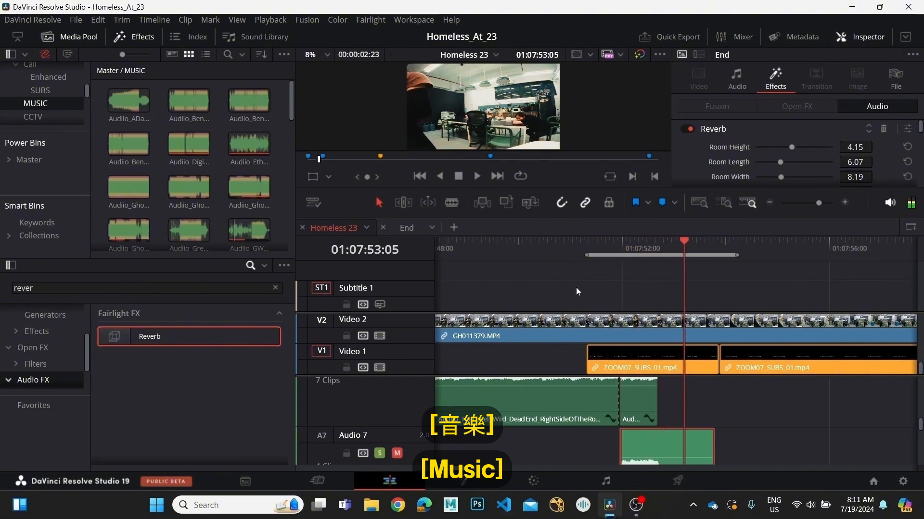
{"action": "left_click", "coordinate": [581, 246]}
{"action": "key", "text": "space"}
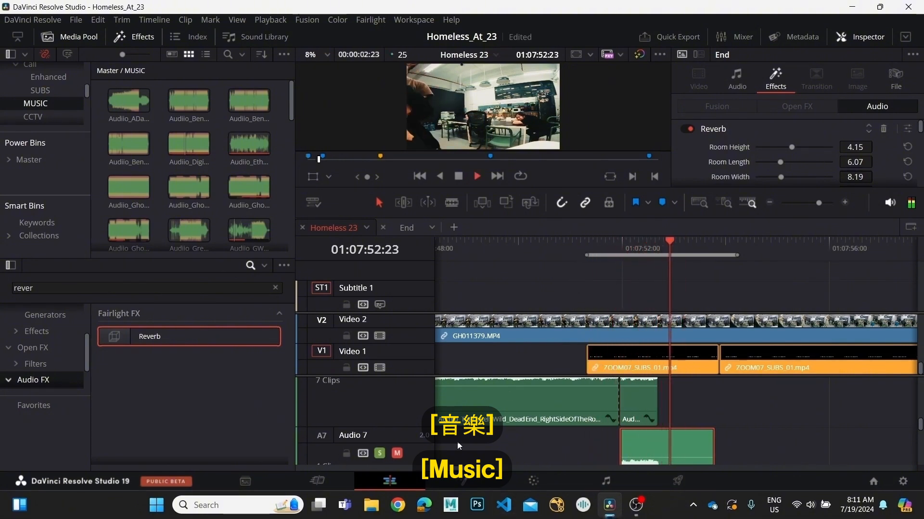
{"action": "key", "text": "space"}
Unmute the Audio 7 track and play from 01:07:51:00 to hear the ending with the reverb clip.
{"action": "scroll", "coordinate": [394, 443], "scroll_direction": "down", "scroll_amount": 2}
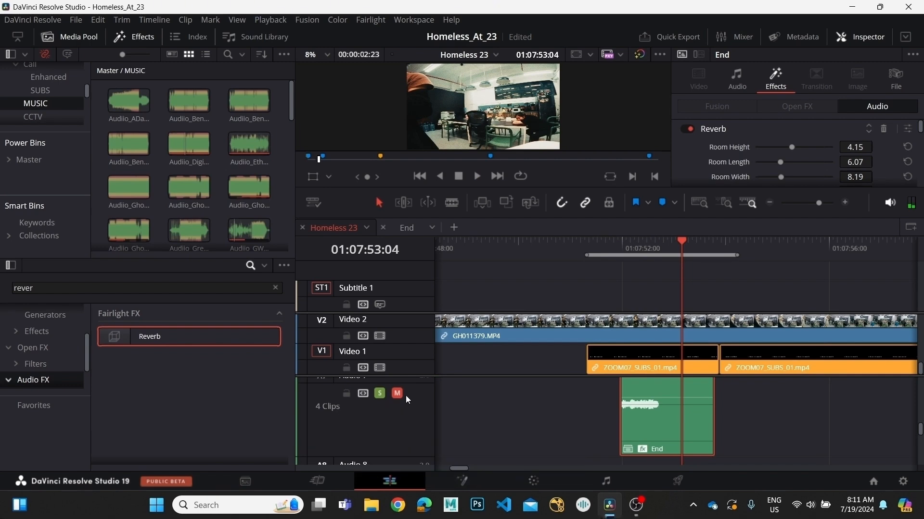
{"action": "scroll", "coordinate": [512, 414], "scroll_direction": "up", "scroll_amount": 2}
{"action": "left_click", "coordinate": [570, 247]}
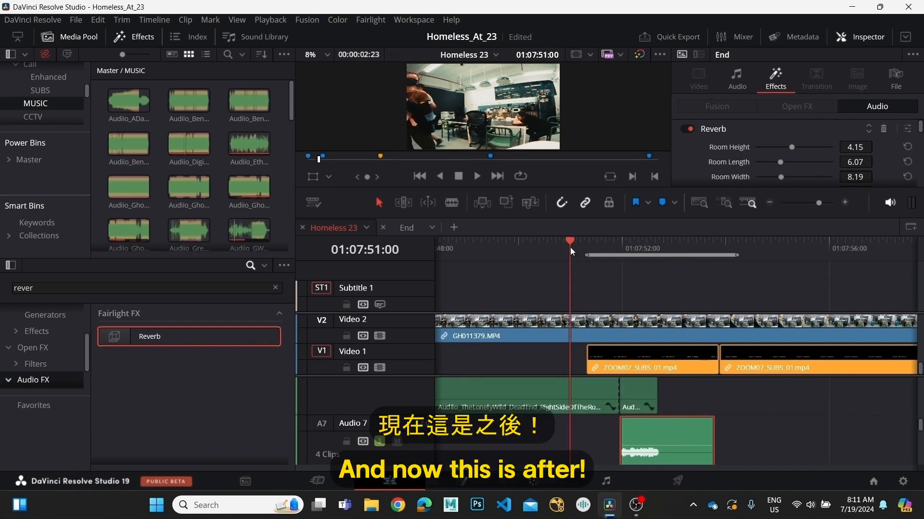
{"action": "key", "text": "space"}
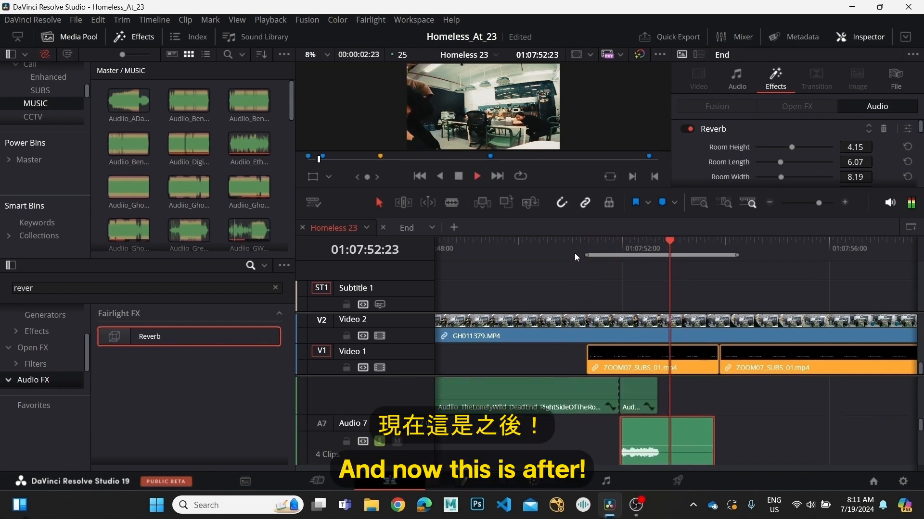
{"action": "key", "text": "space"}
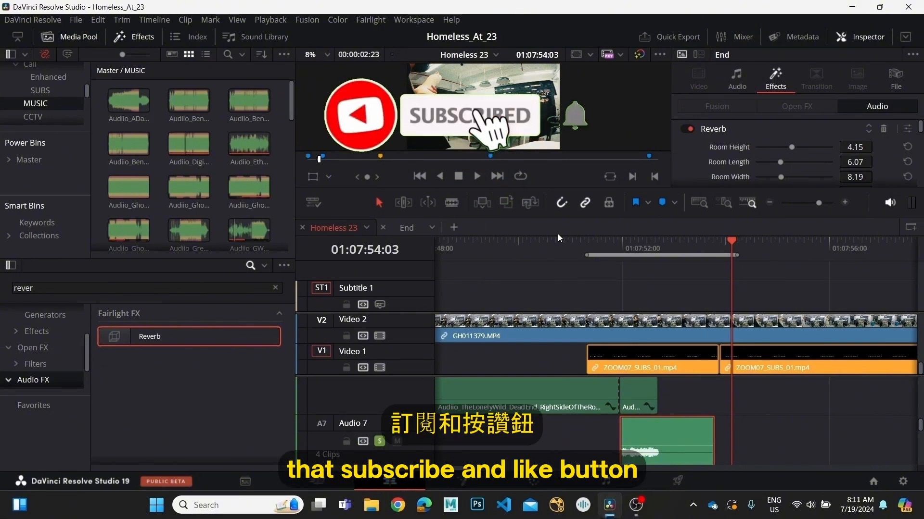
{"action": "left_click", "coordinate": [534, 251]}
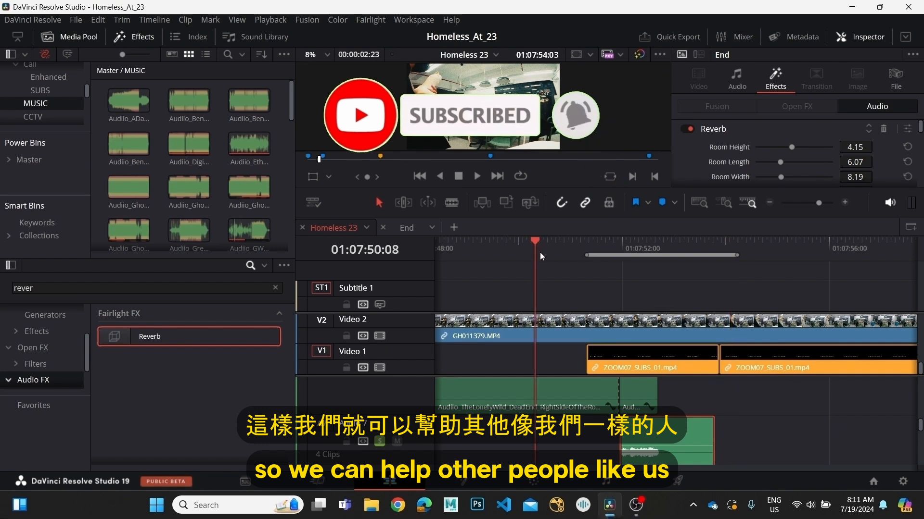